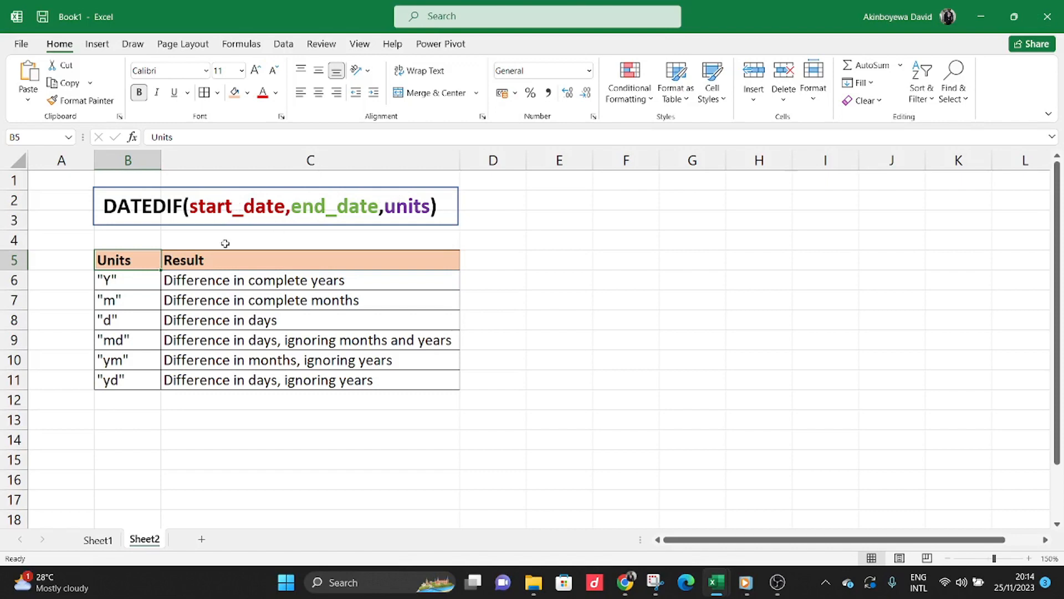
Review the DATEDIF unit codes on Sheet2, from "Y" in B6 down to "yd" in B11.
mouse_move(124, 288)
mouse_down()
mouse_move(157, 284)
mouse_move(134, 280)
mouse_up()
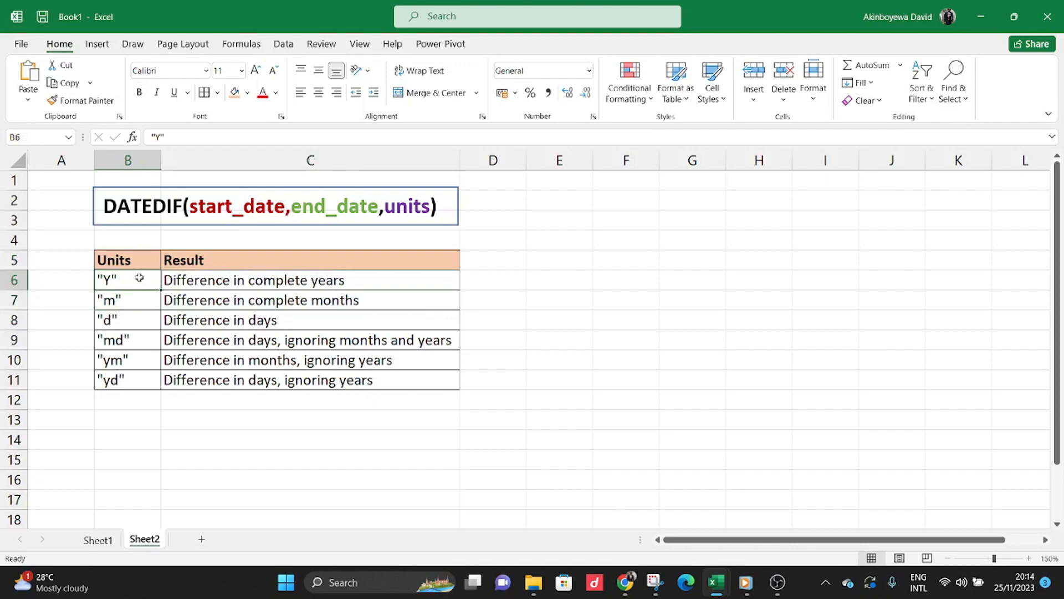
click(109, 302)
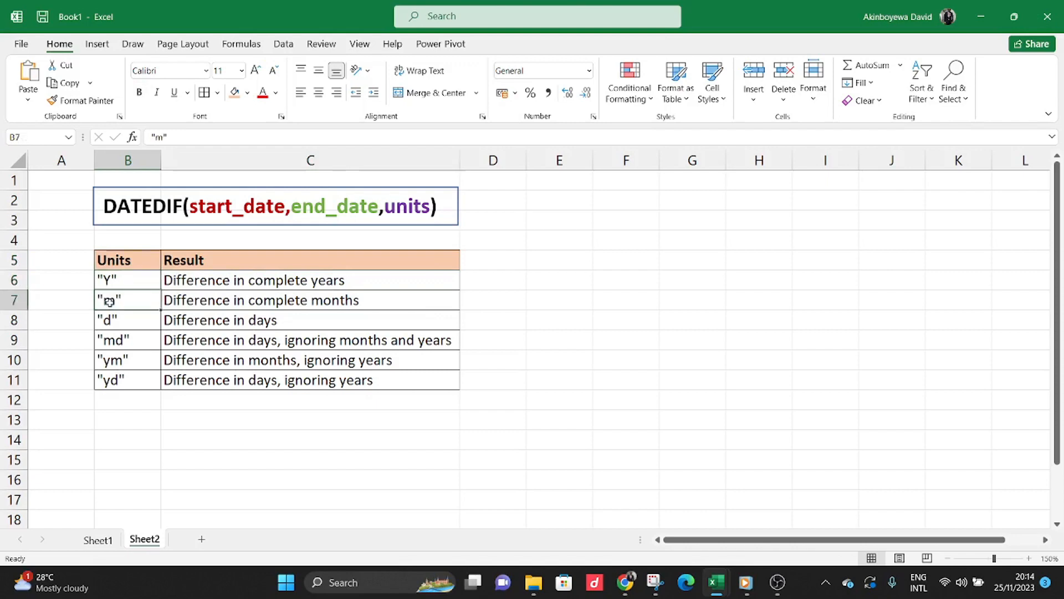
click(143, 325)
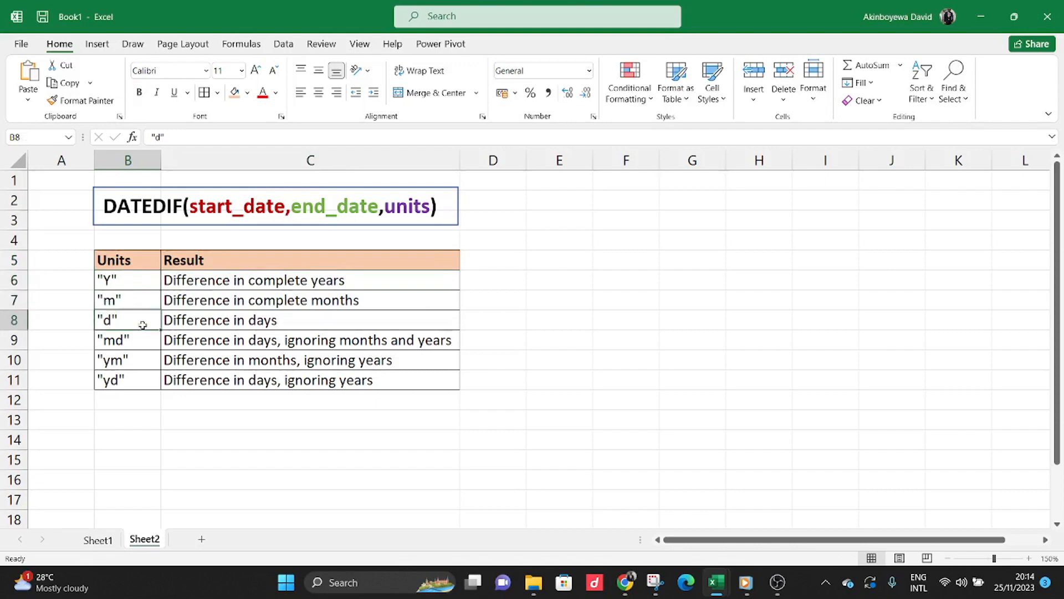
click(144, 341)
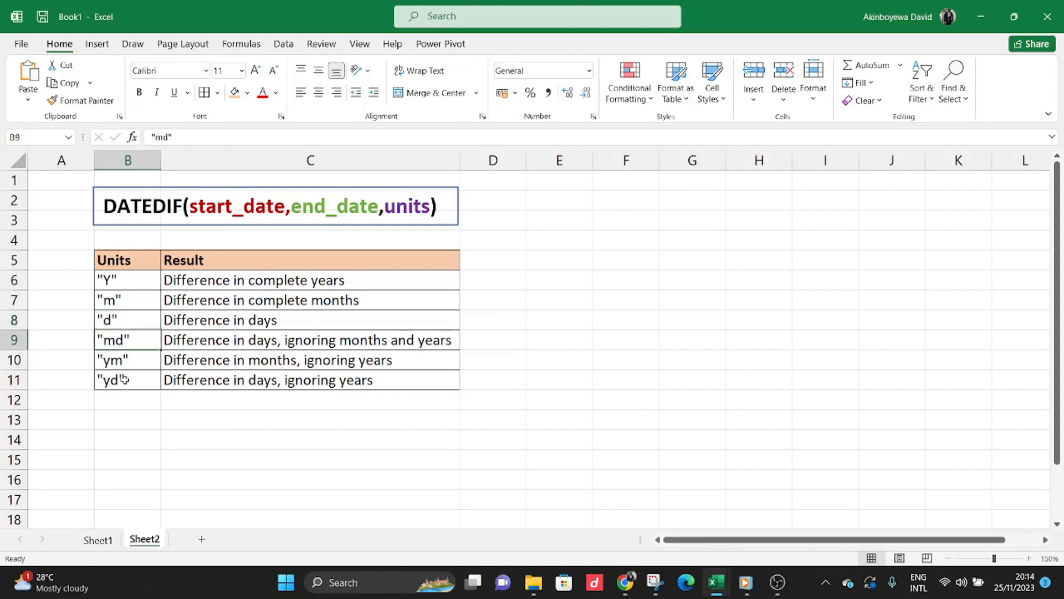
click(109, 362)
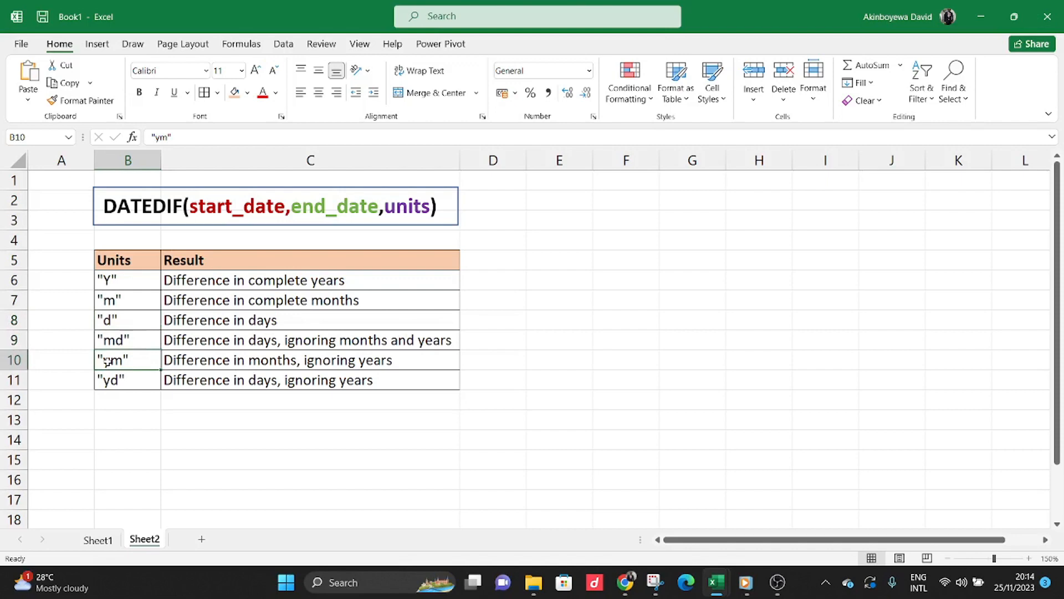
click(137, 381)
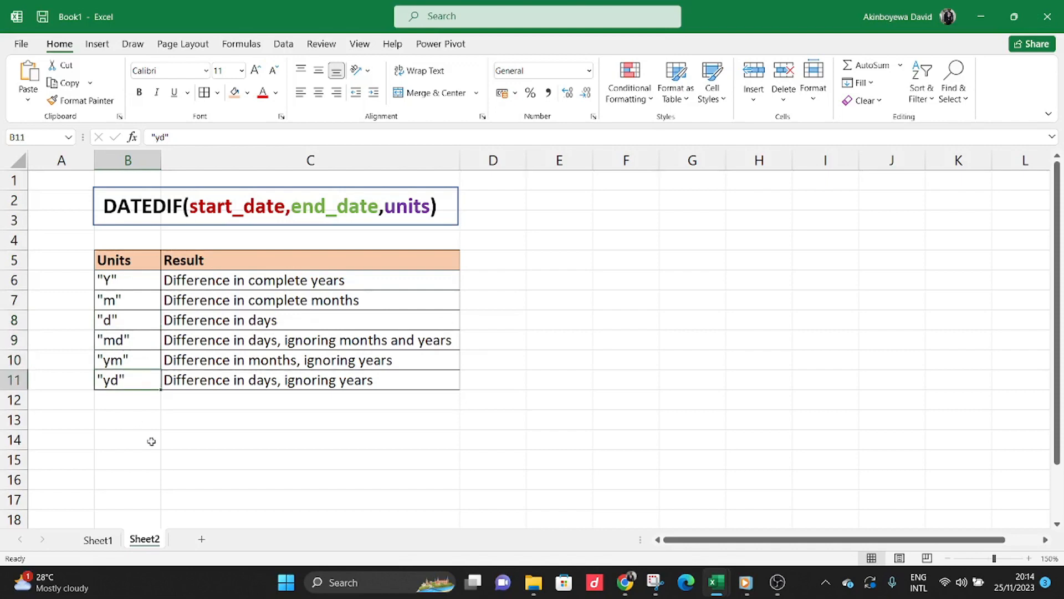
Enter =NOW() as the first staff member's End Date in cell C2 of Sheet1.
click(98, 539)
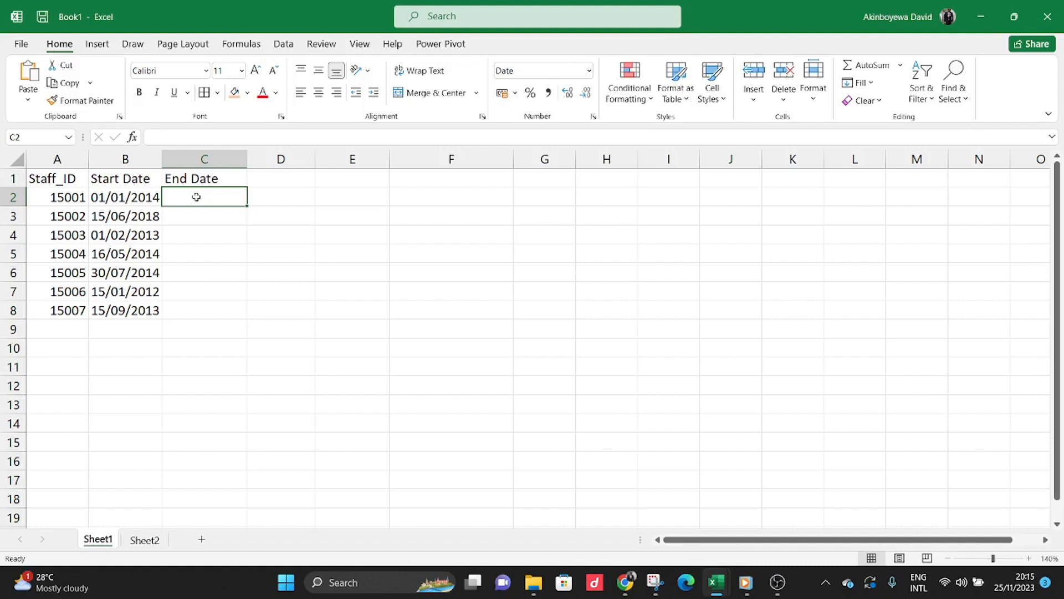
text(=)
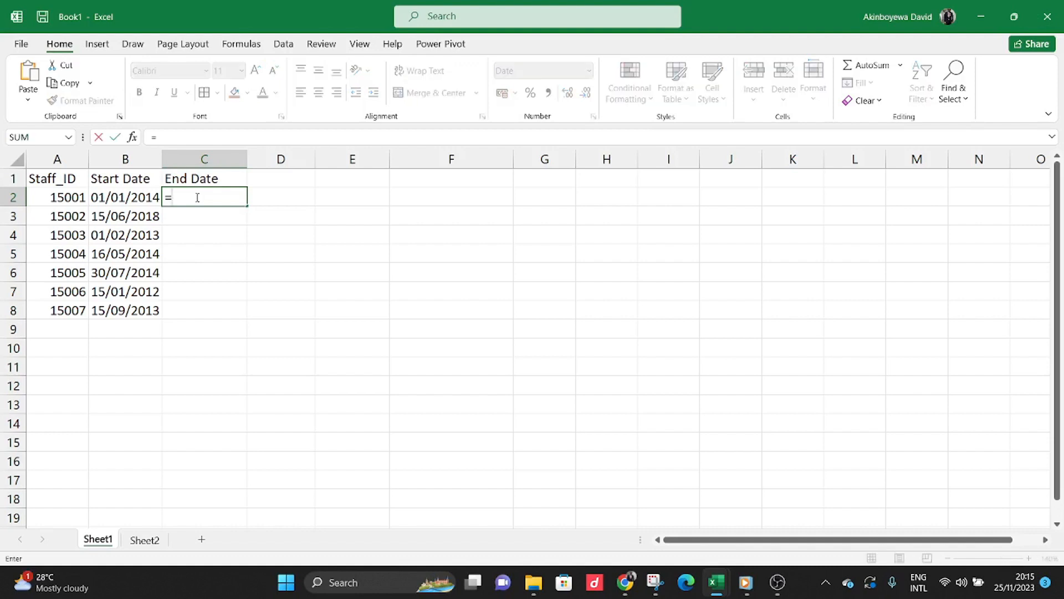
text(NOW())
key(Return)
Fill the End Date formula from C2 down to C8.
click(229, 196)
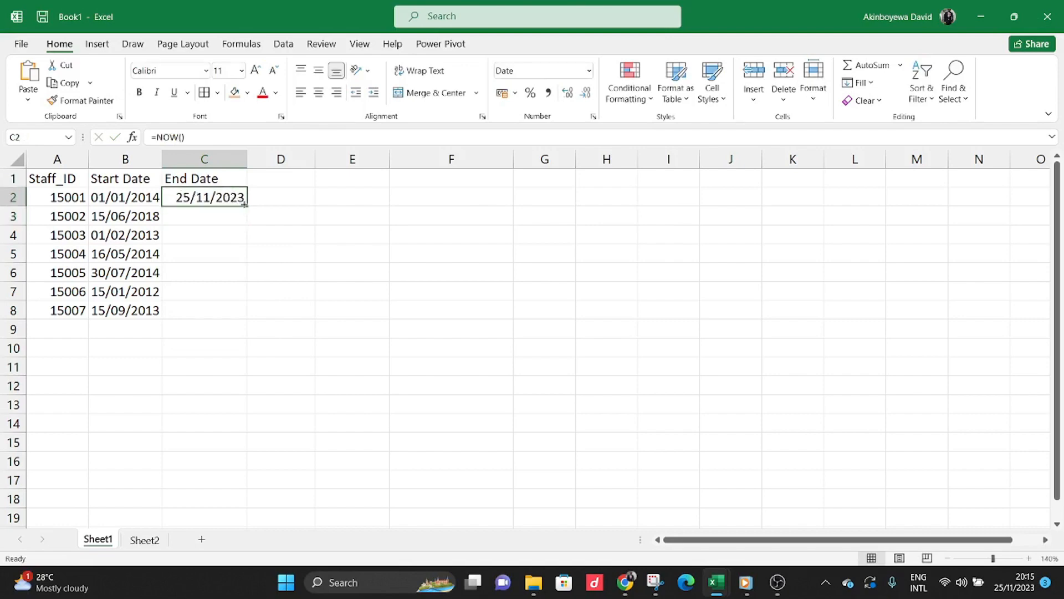
drag(247, 205, 247, 317)
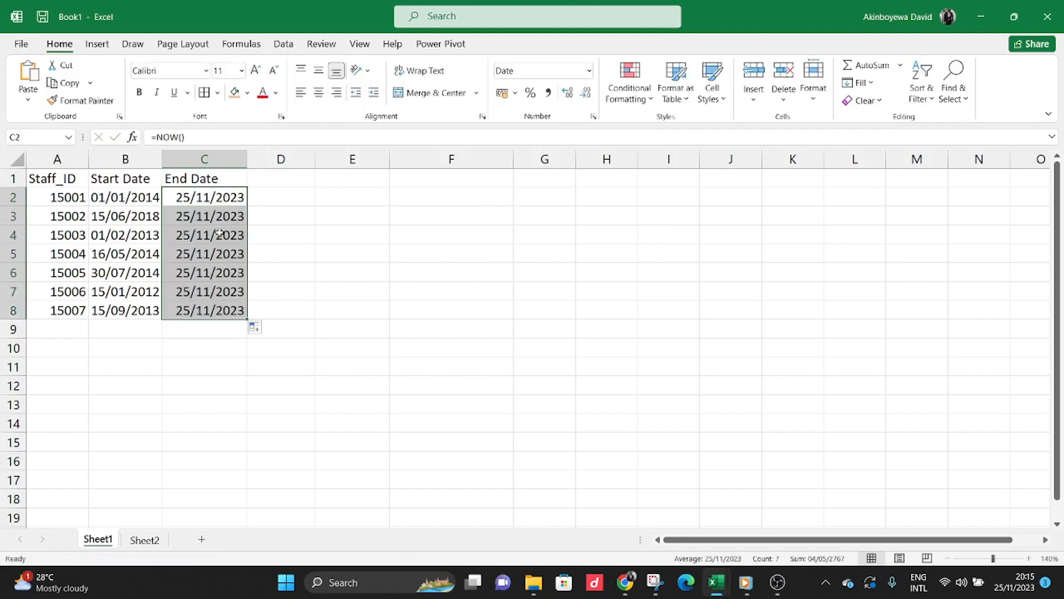
click(217, 261)
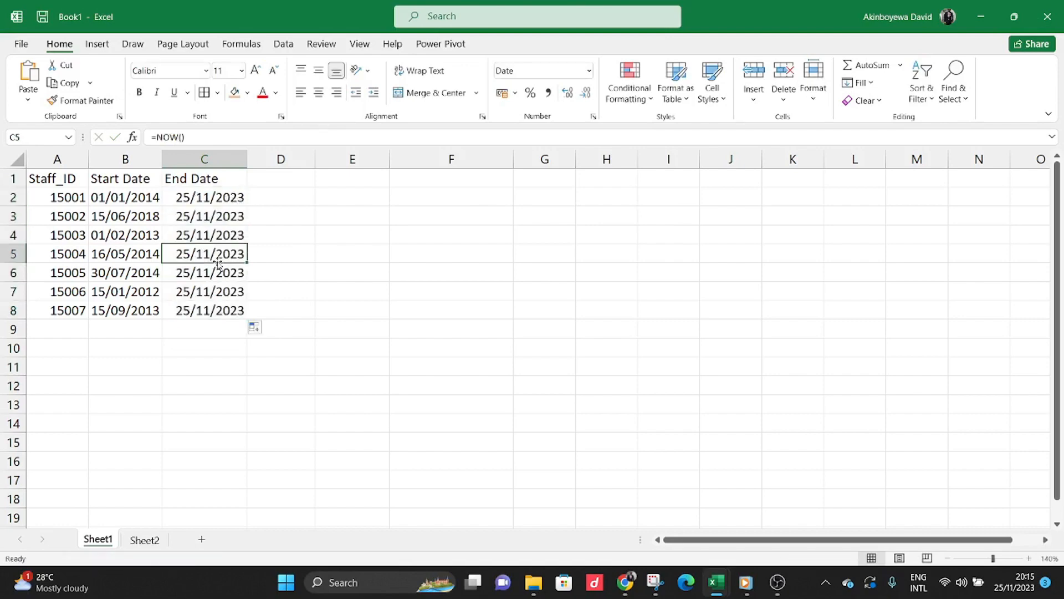
click(220, 197)
drag(220, 198, 214, 305)
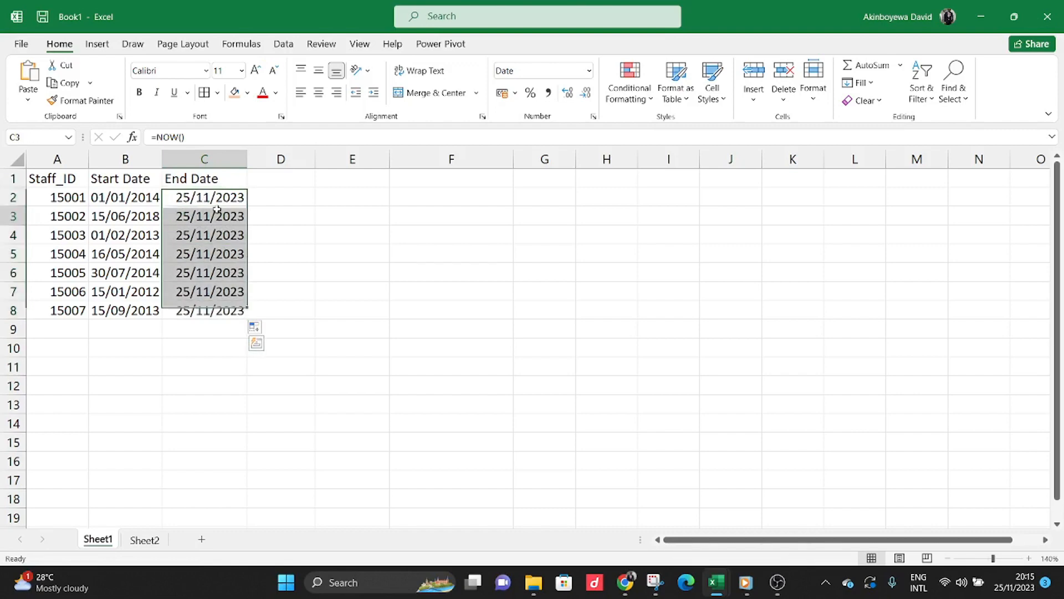
click(193, 223)
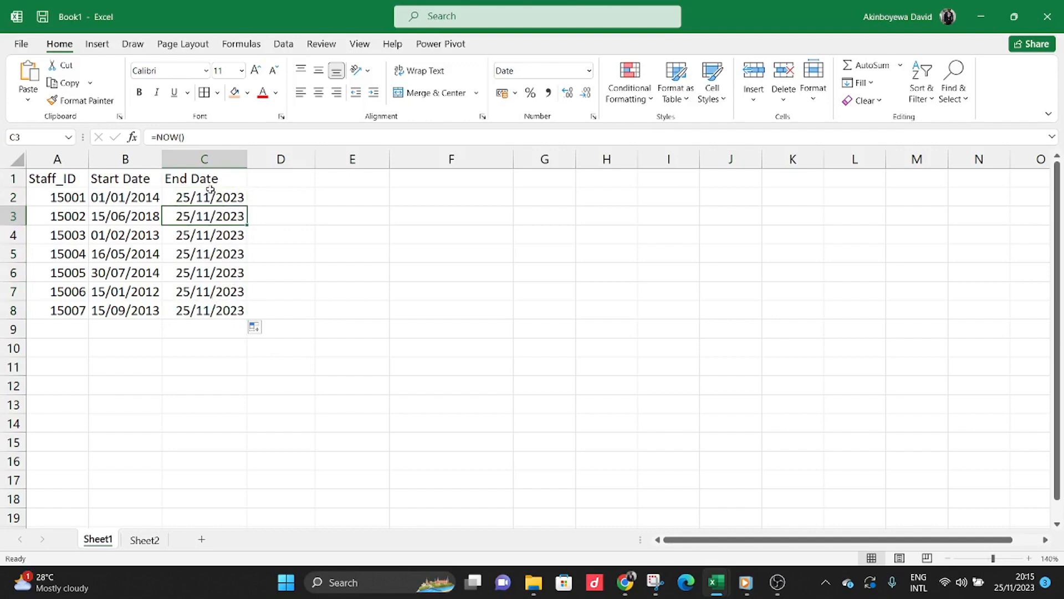
Add the column header LOS(Years) in cell D1.
click(272, 181)
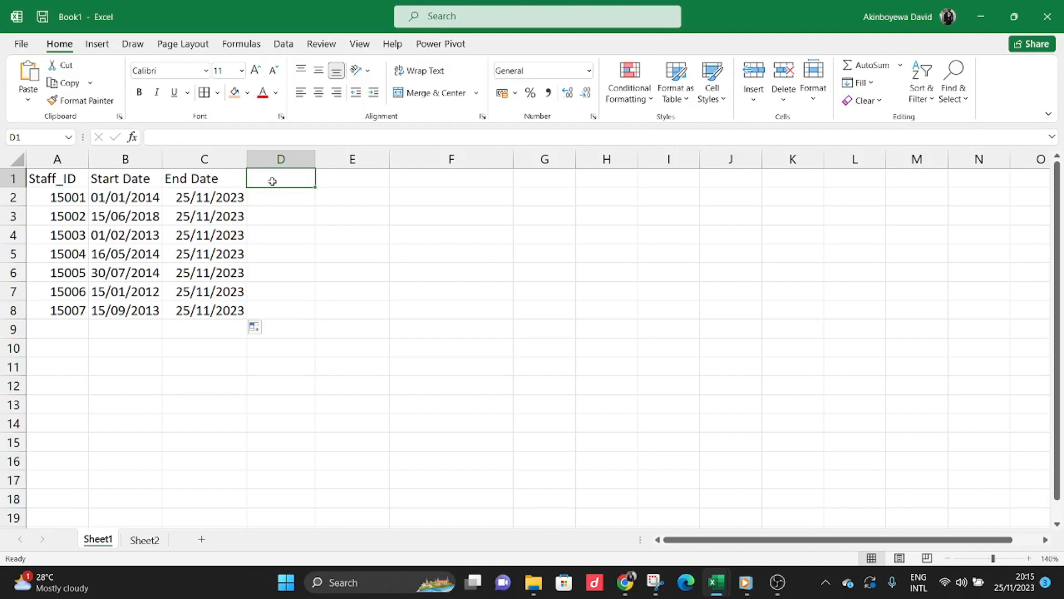
text(LOS()
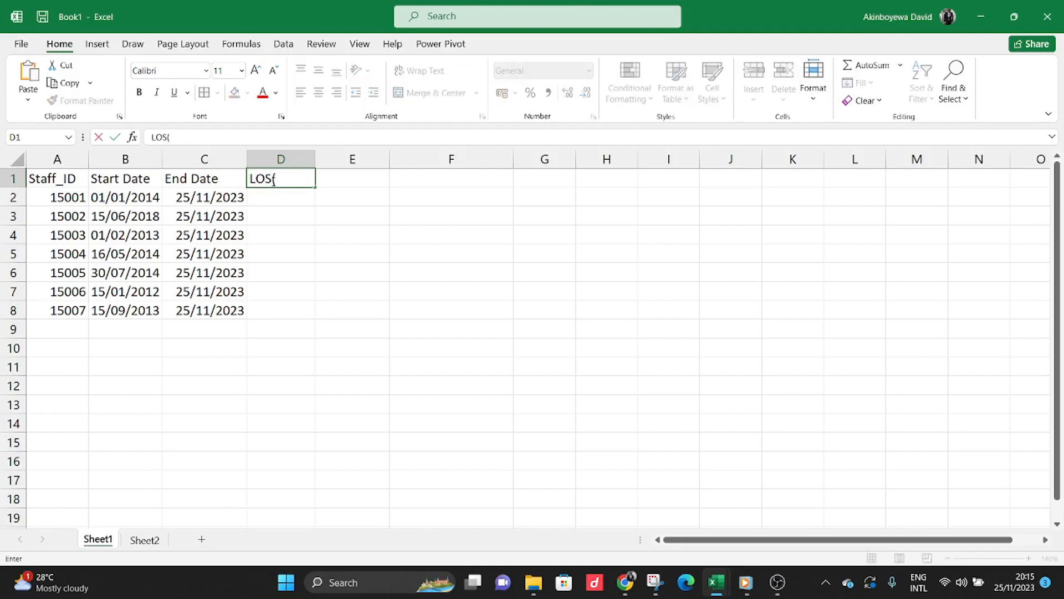
text(Years))
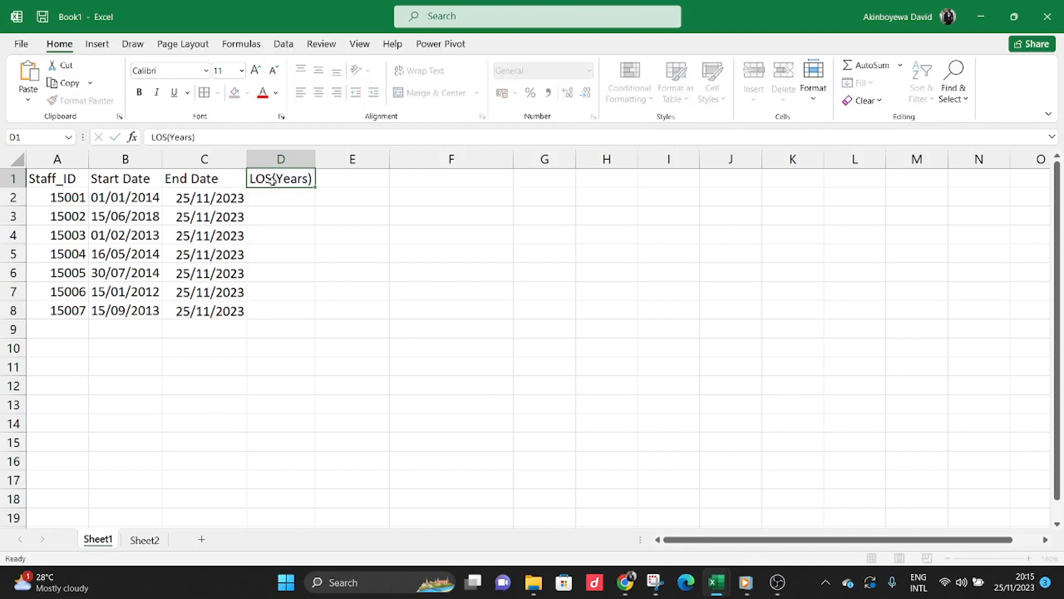
key(Return)
Enter the formula =DATEDIF(B2,C2,"") in D2, using the start and end dates and an empty unit.
text(=)
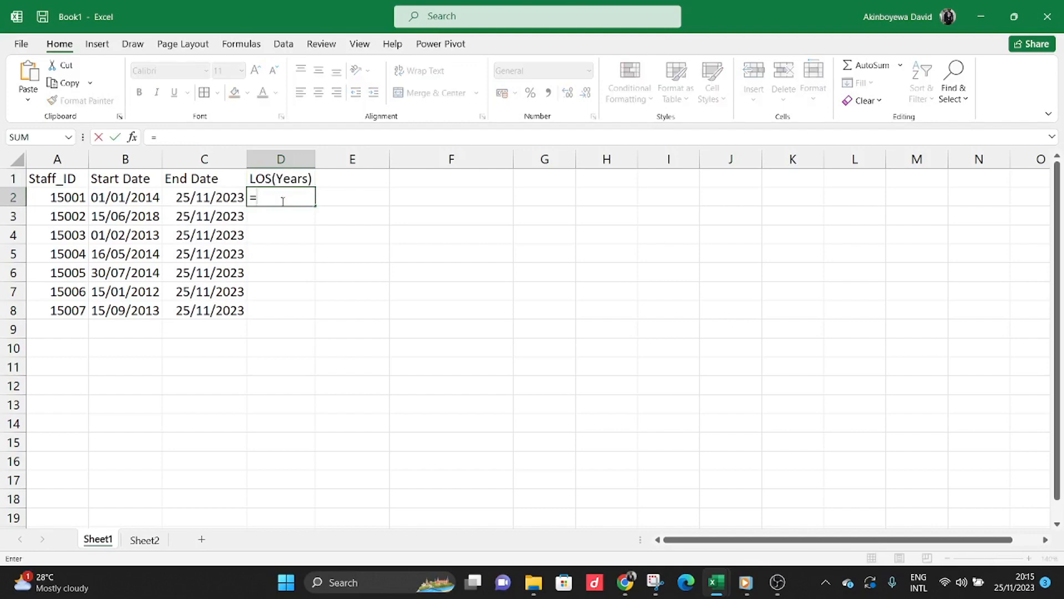
text(DATEDIF)
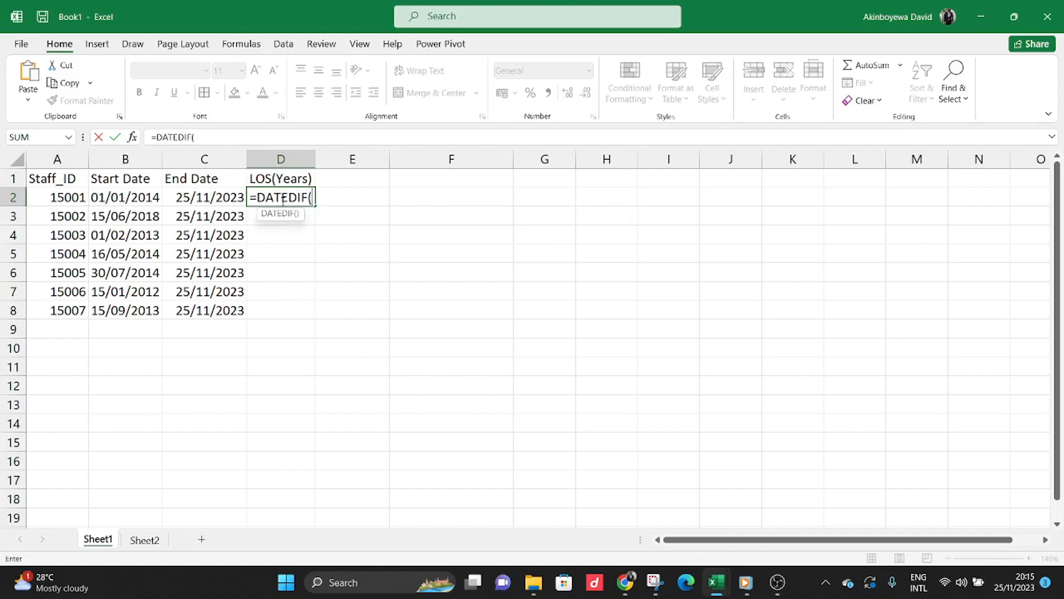
text(()
click(118, 195)
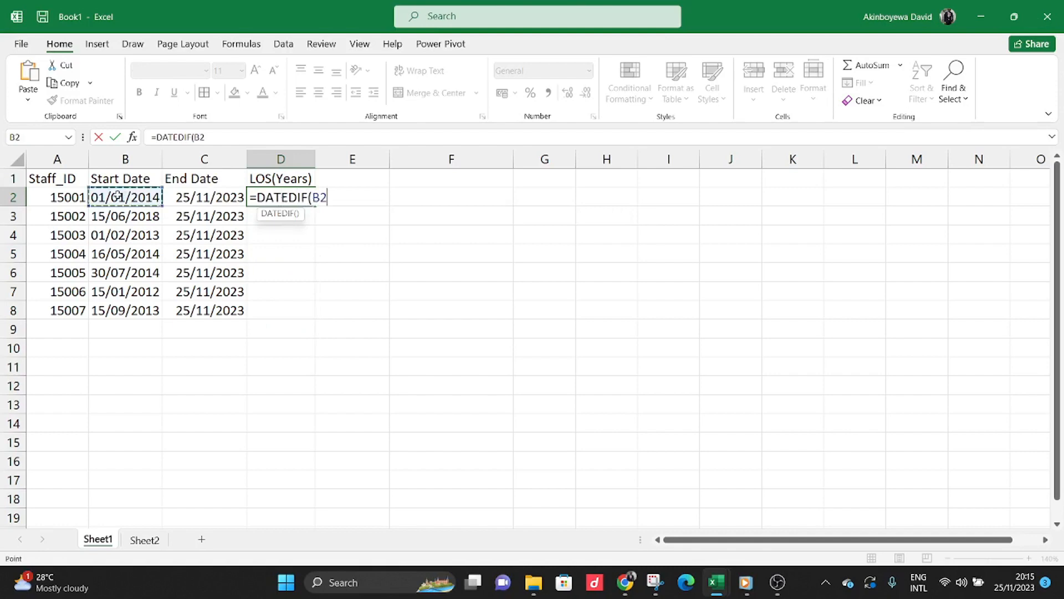
text(,)
click(187, 197)
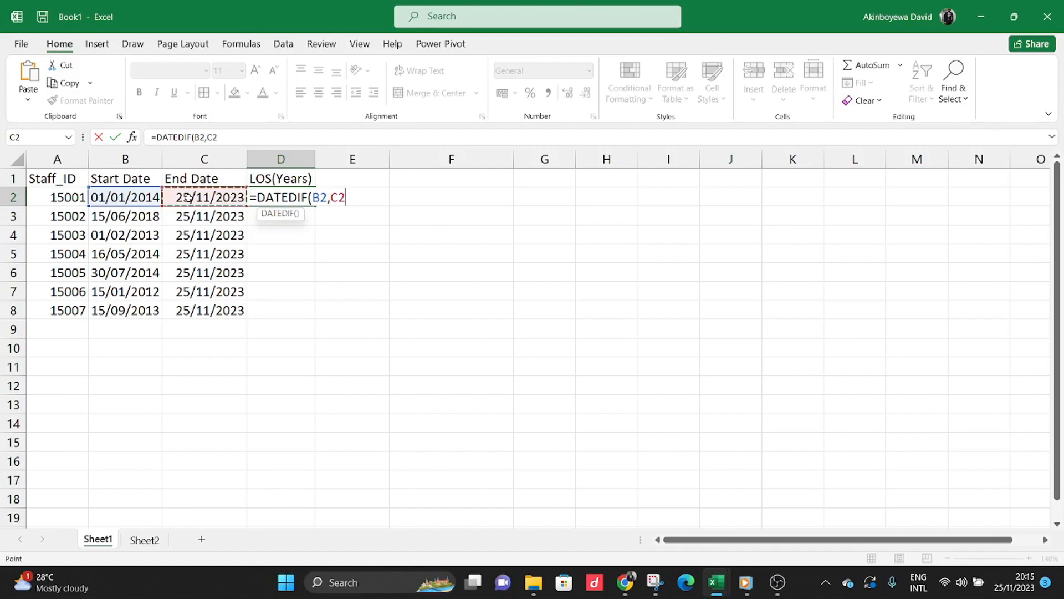
text(,"")
click(205, 178)
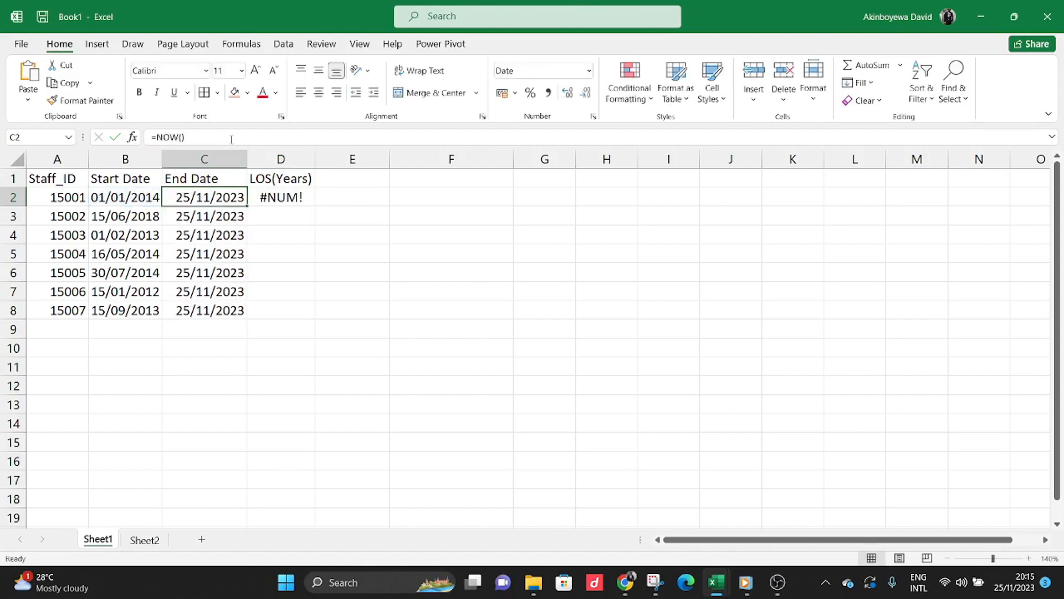
Set the unit argument of the DATEDIF formula in D2 to "y".
double_click(282, 197)
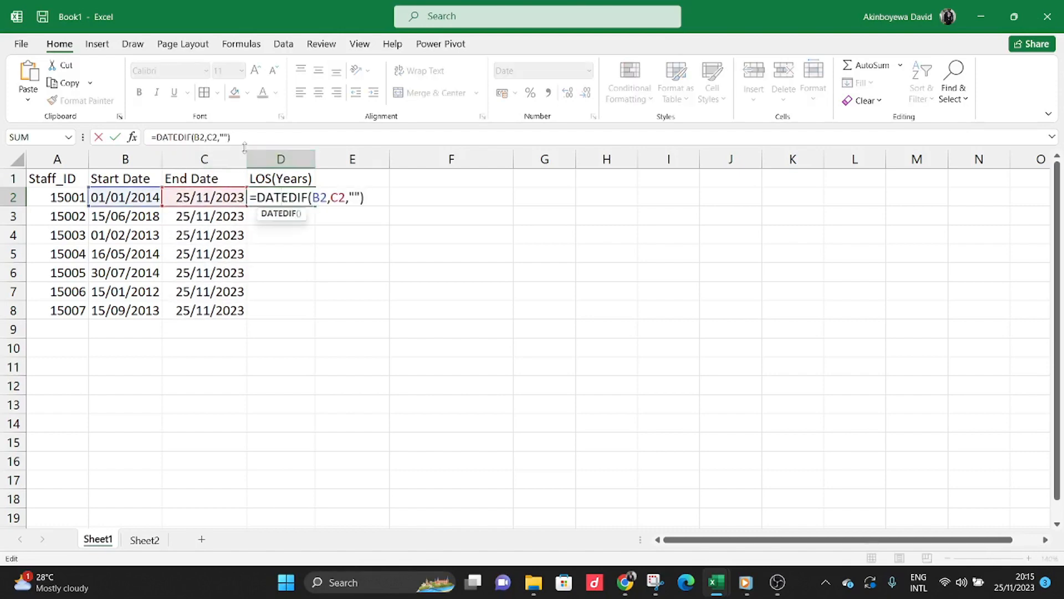
click(224, 136)
text(y)
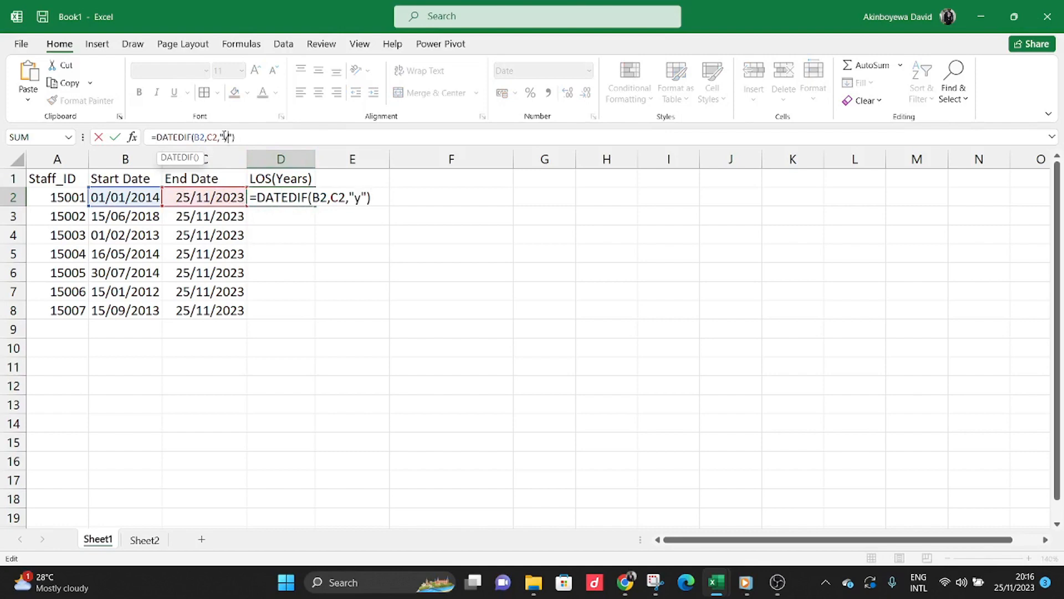
key(Return)
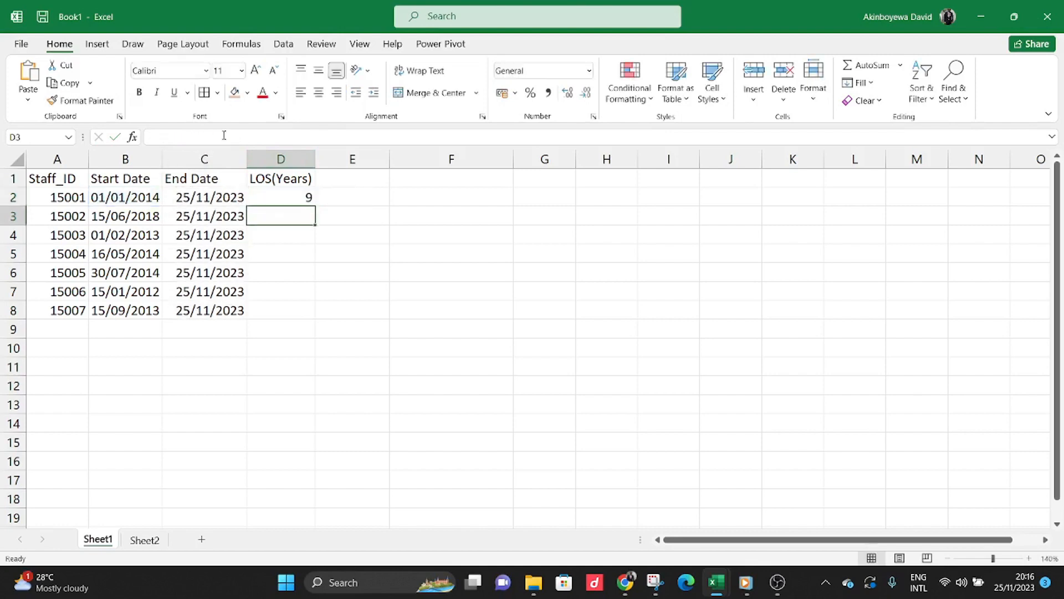
Fill the LOS(Years) formula from D2 down to D8 and check the results against the end dates.
click(288, 198)
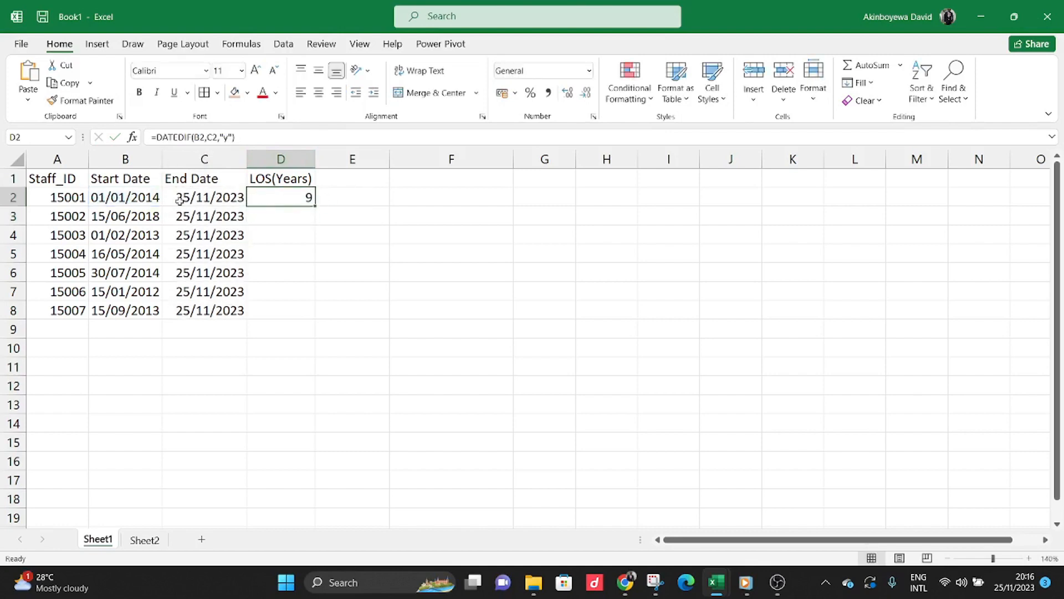
double_click(314, 205)
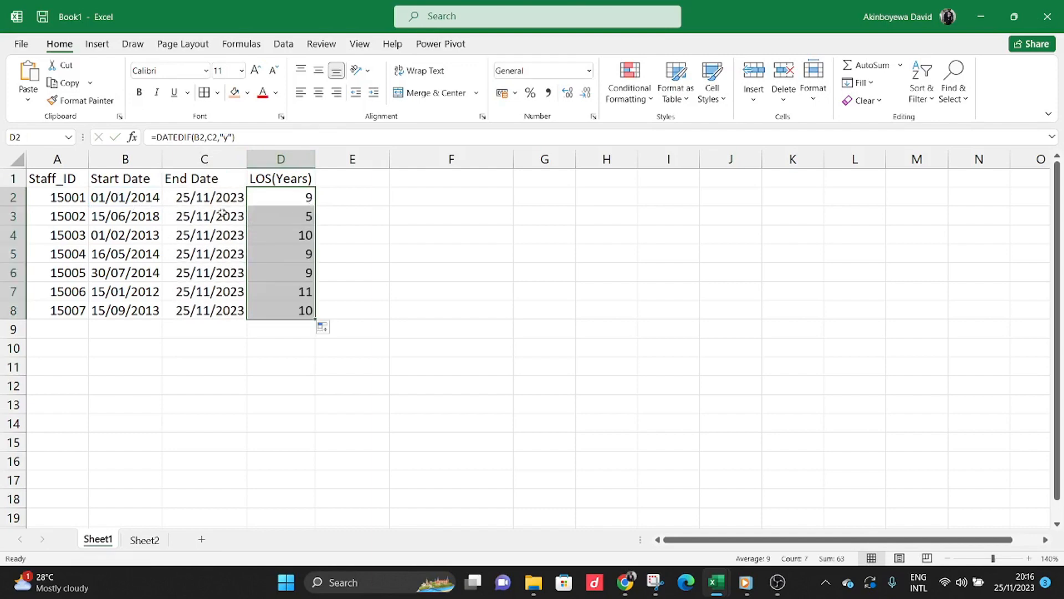
click(272, 217)
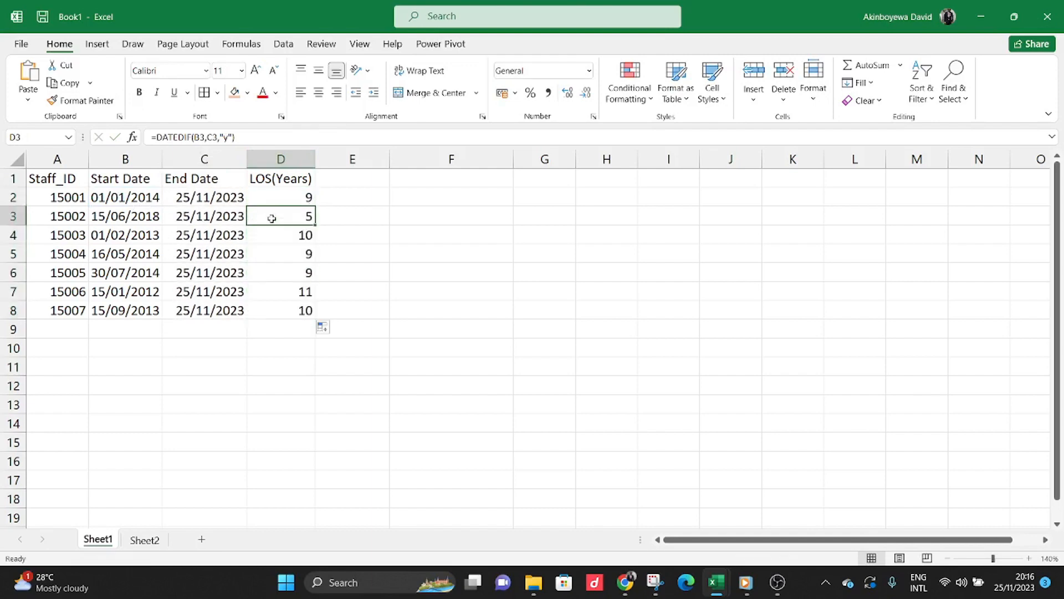
click(299, 235)
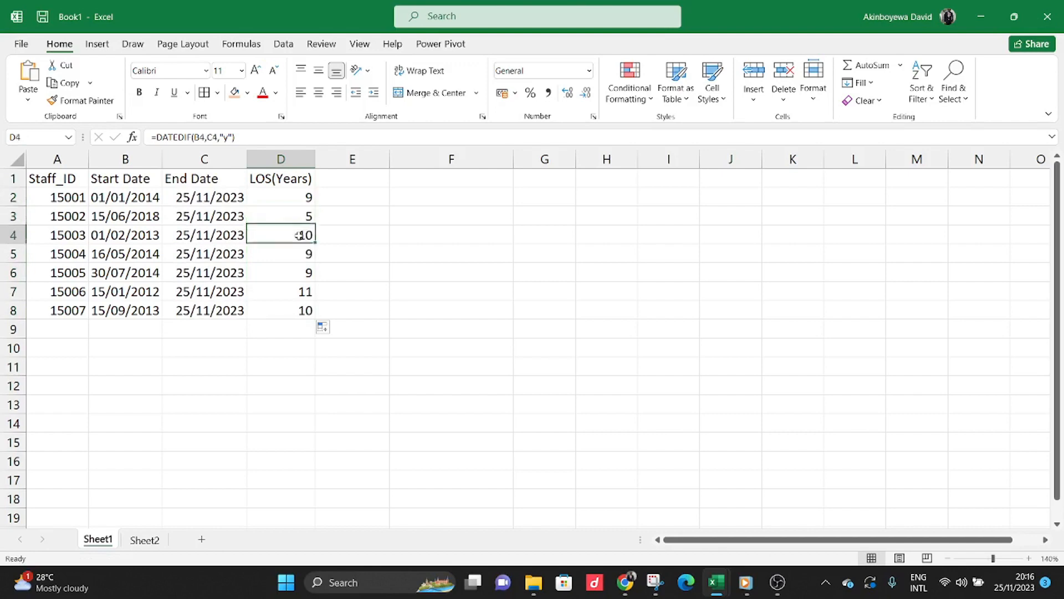
drag(295, 260, 299, 272)
click(301, 273)
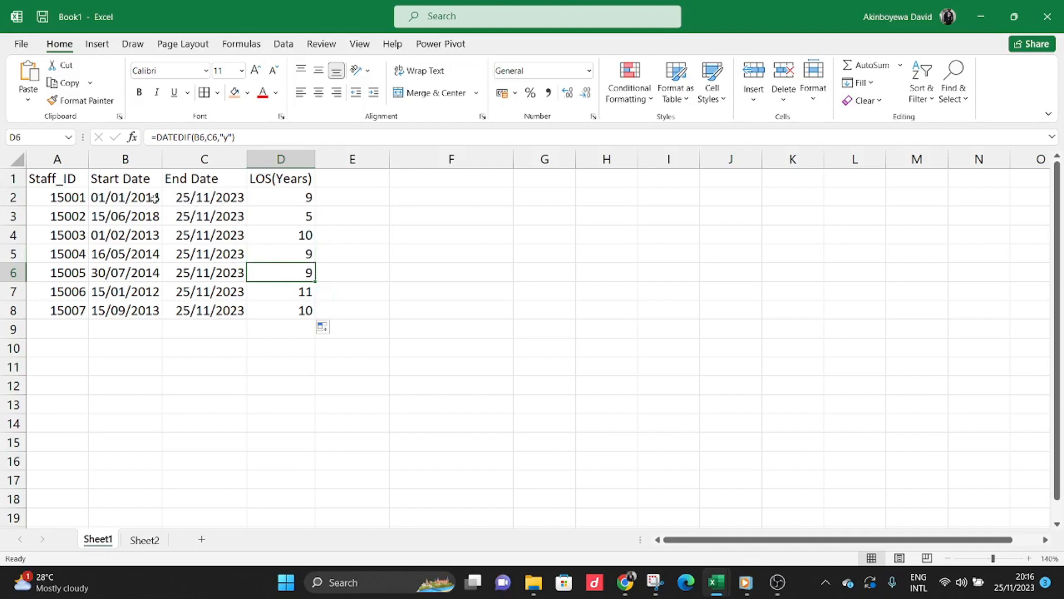
click(185, 198)
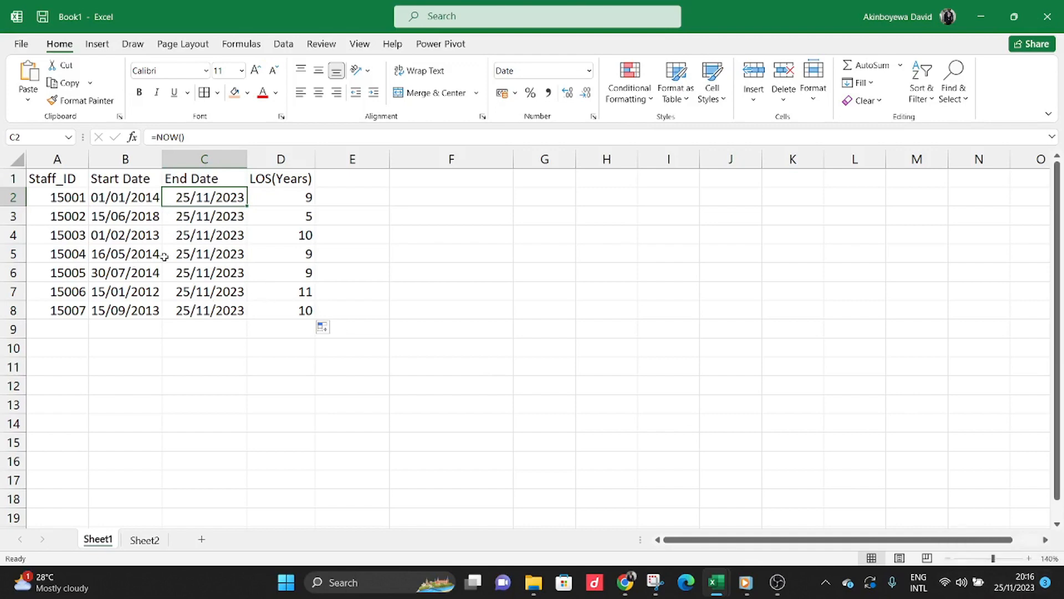
click(230, 232)
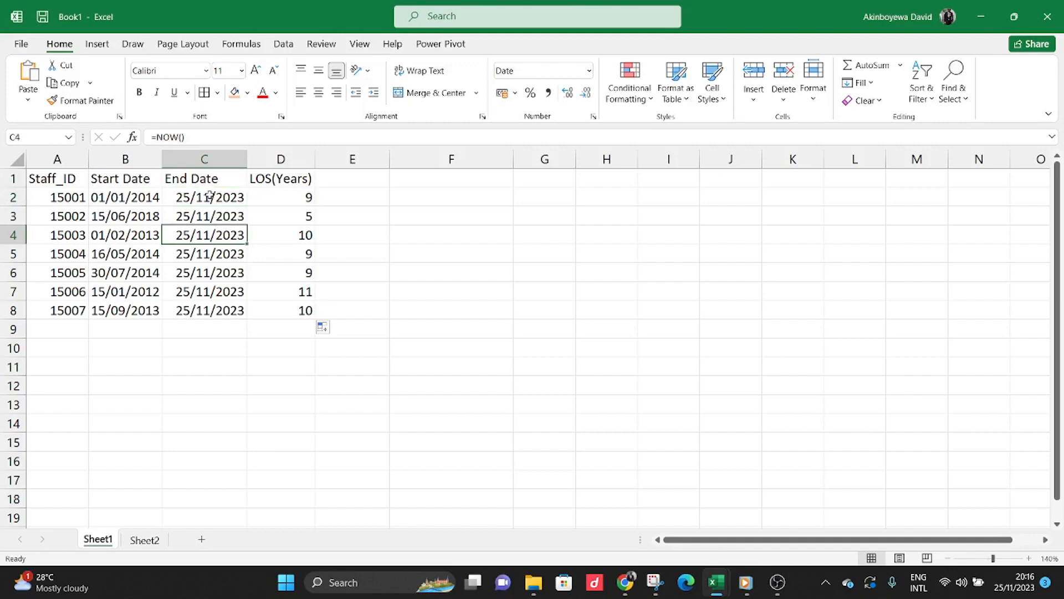
Add the column header LOS(Months) in cell E1.
click(331, 181)
text(LOS)
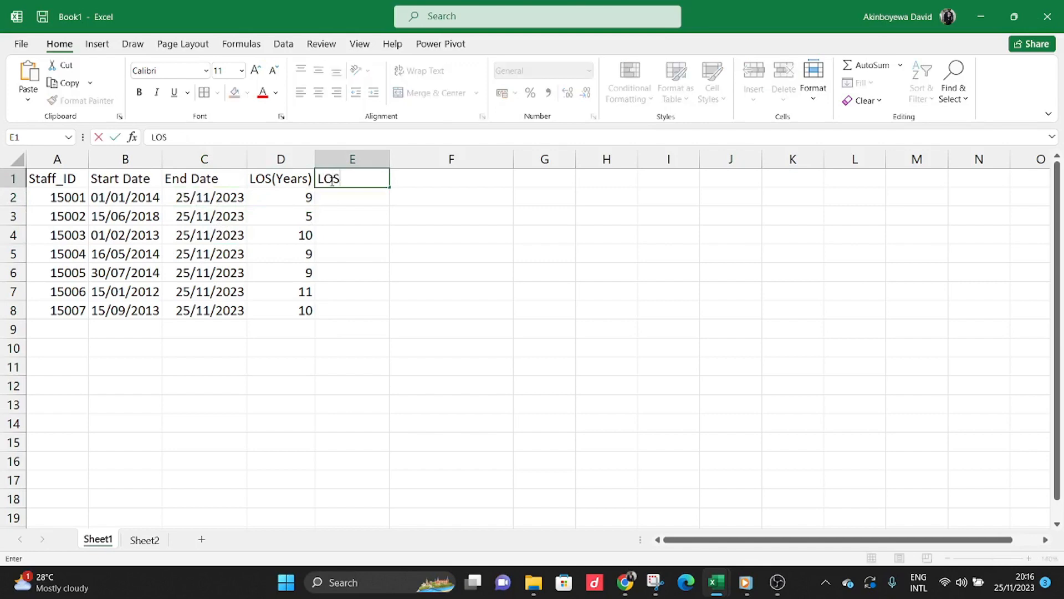
text((Months))
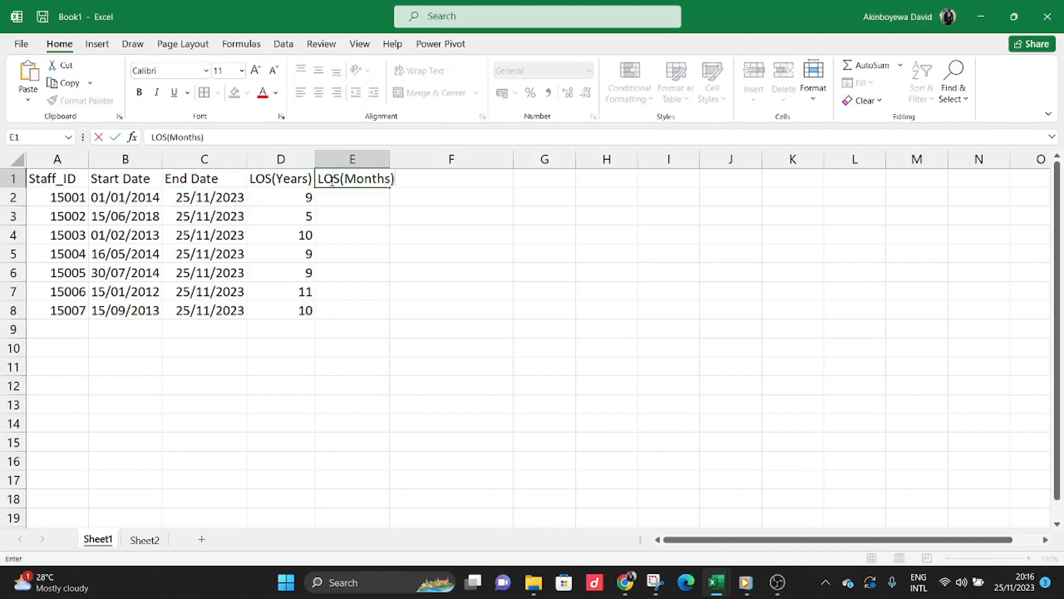
key(Return)
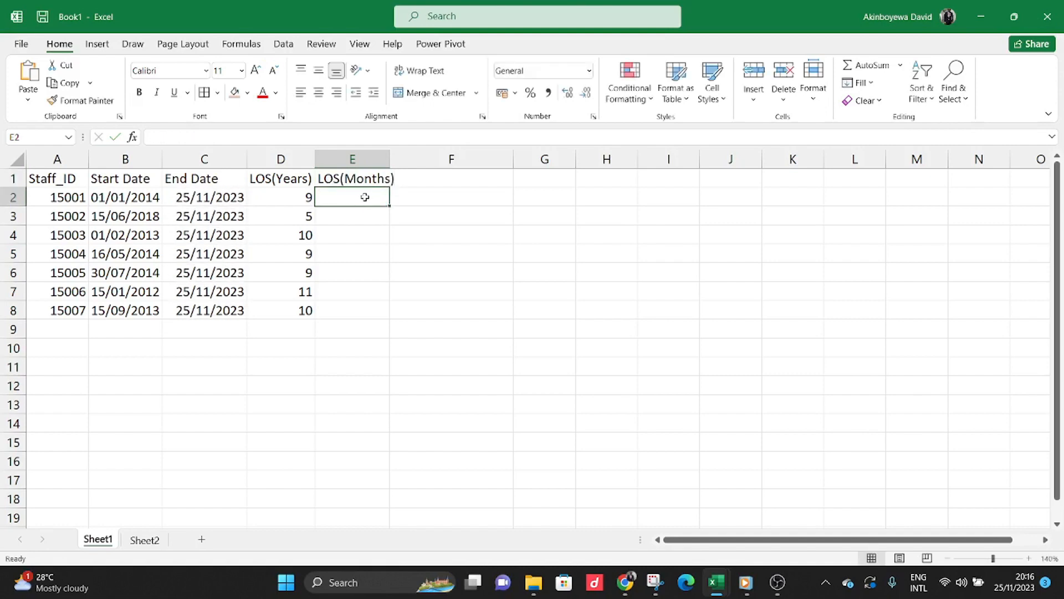
Enter the formula =DATEDIF(B2,C2,"ym") in E2 to calculate the remaining months of service.
text(=)
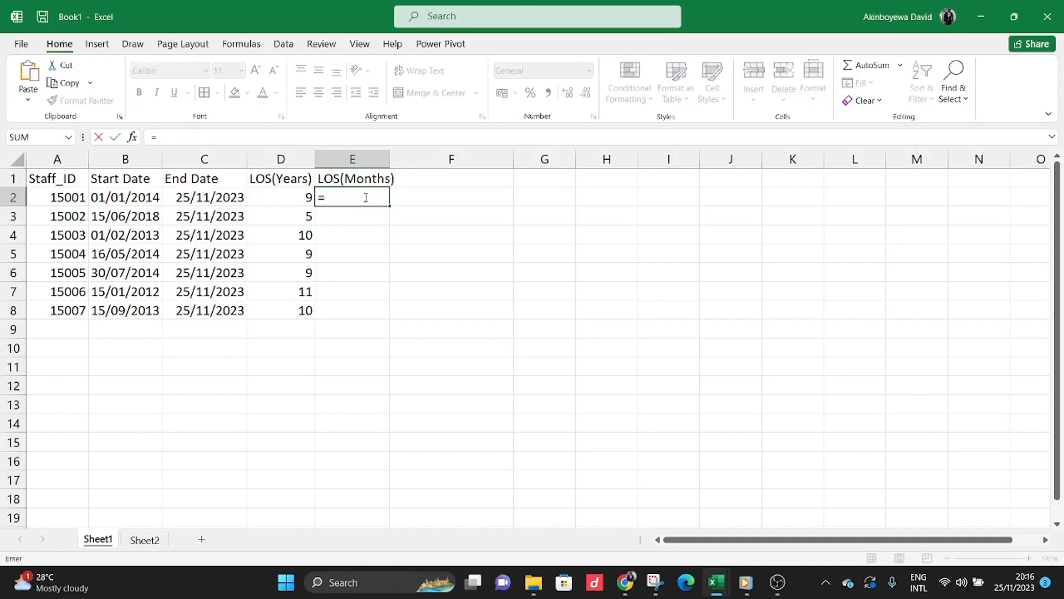
text(DATEDIF()
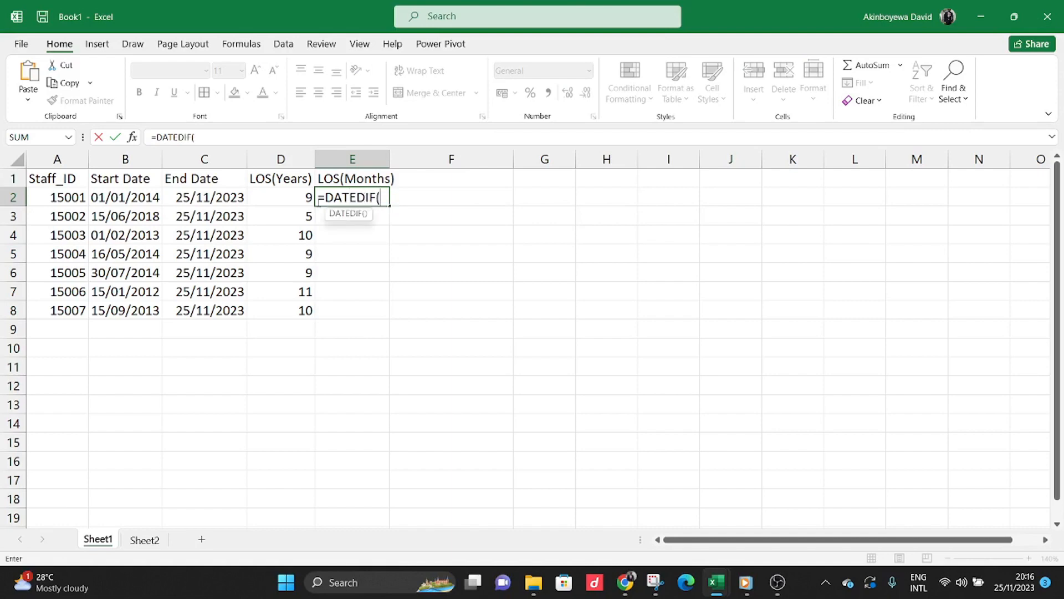
click(145, 195)
text(,)
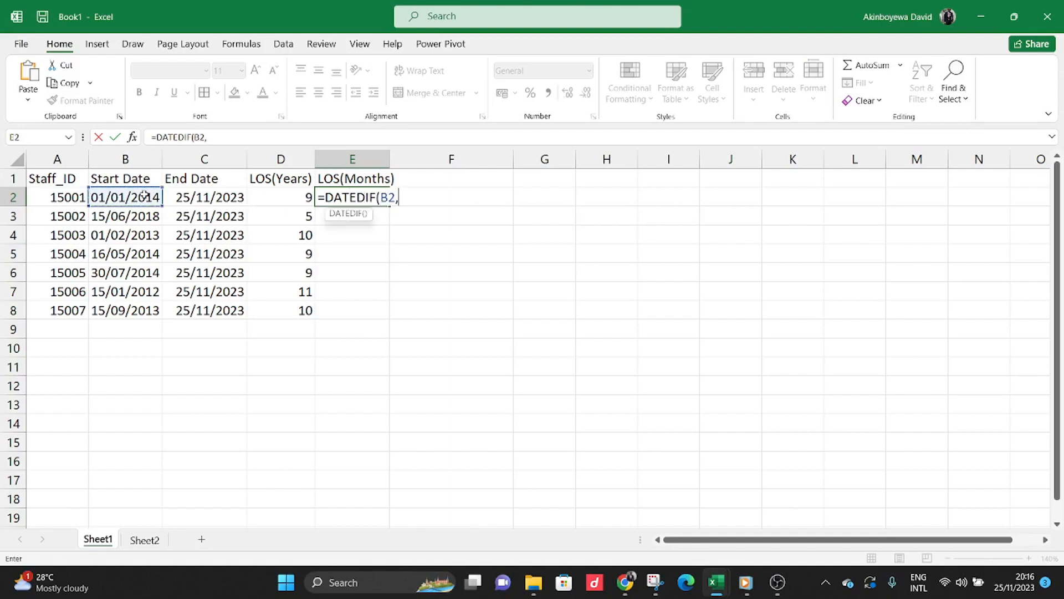
click(209, 197)
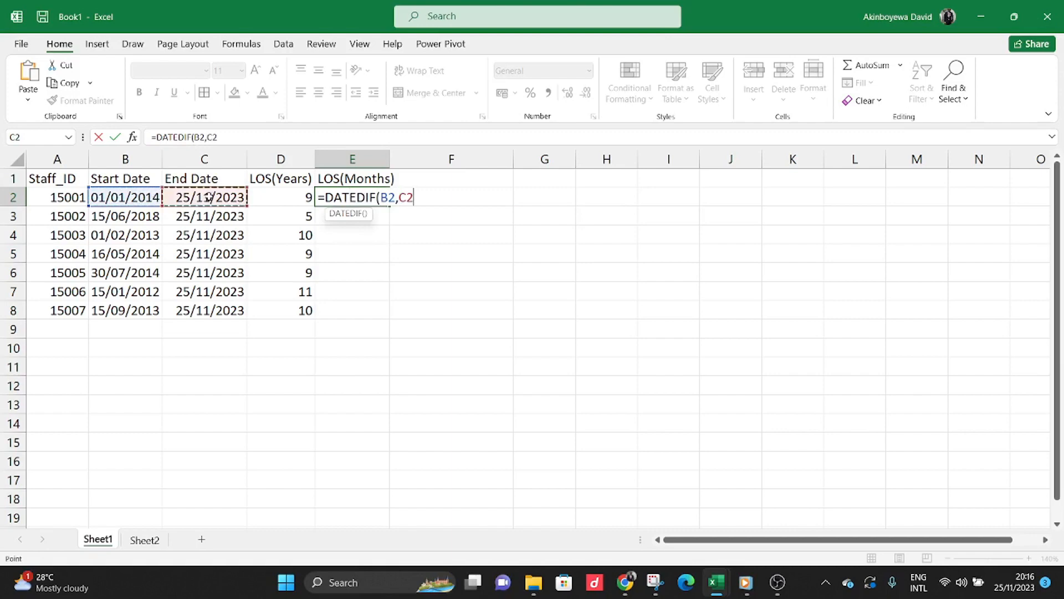
text(,"")
click(225, 137)
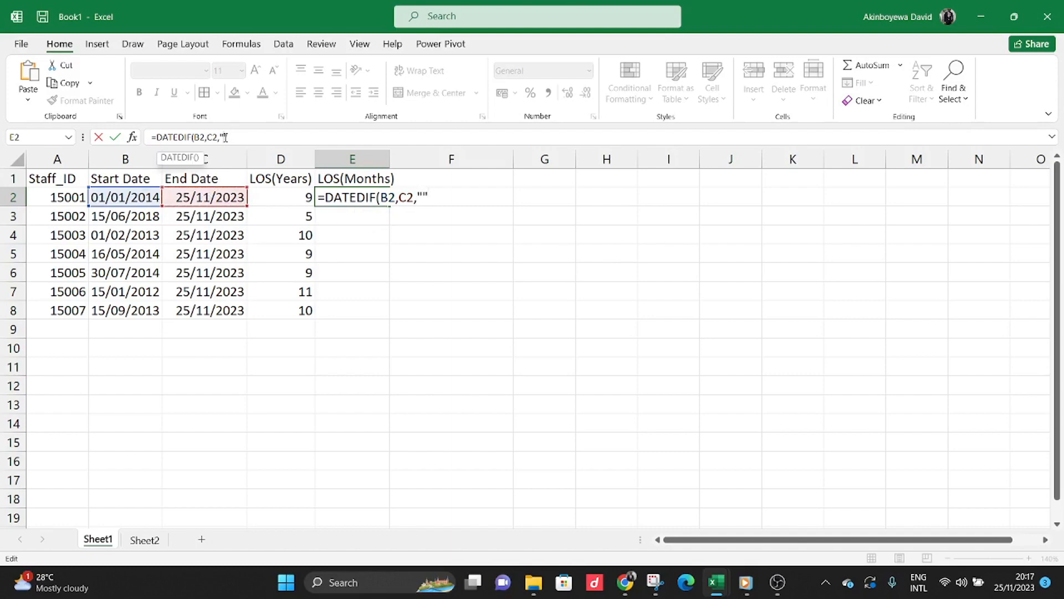
text(ym)
text())
key(Return)
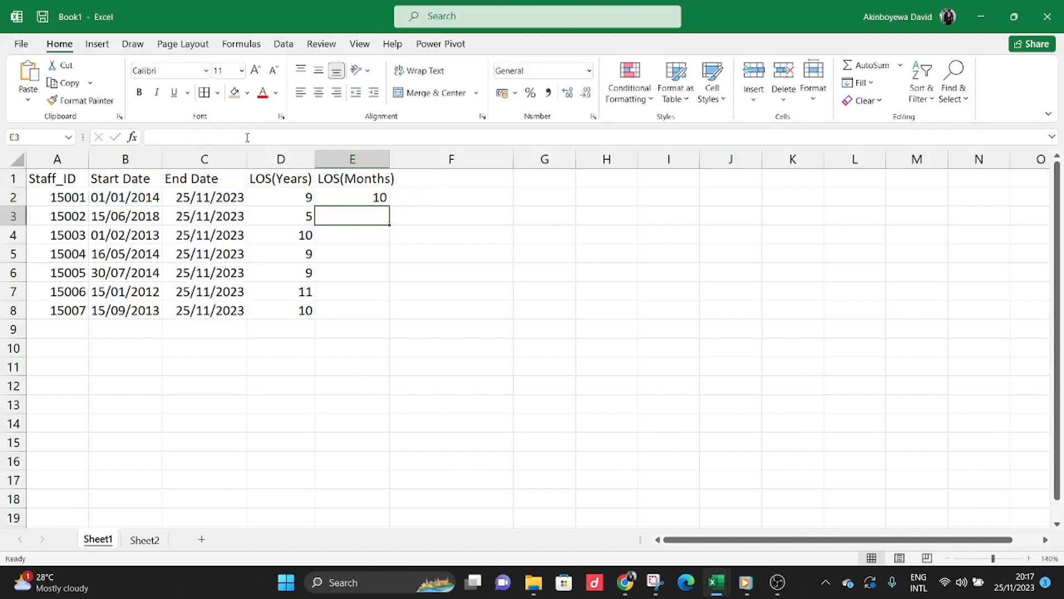
Fill the LOS(Months) formula from E2 down to E8 and highlight the year and month results in D2:E8.
click(299, 197)
click(337, 197)
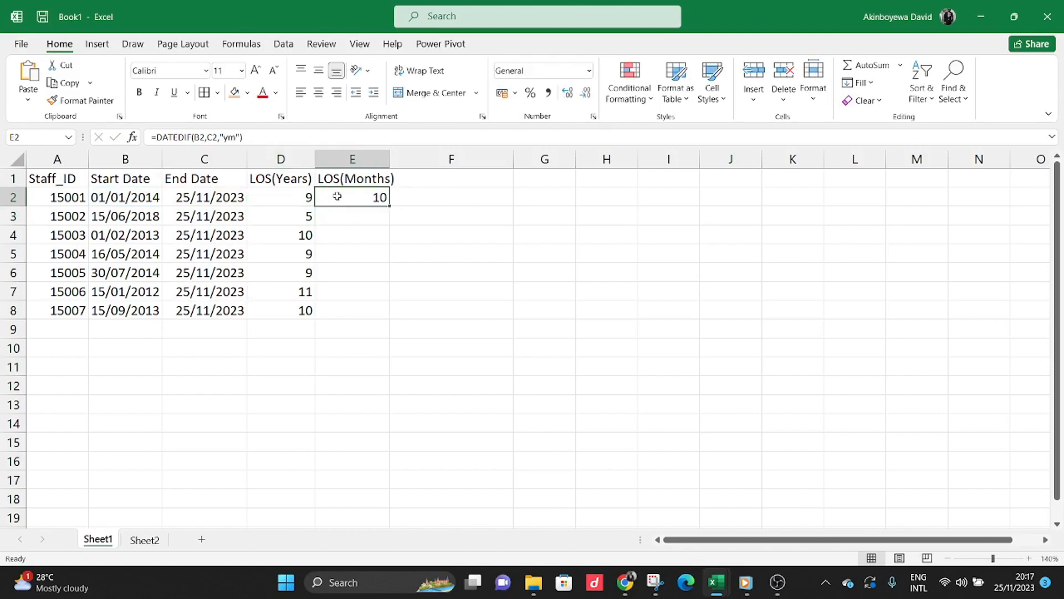
double_click(394, 205)
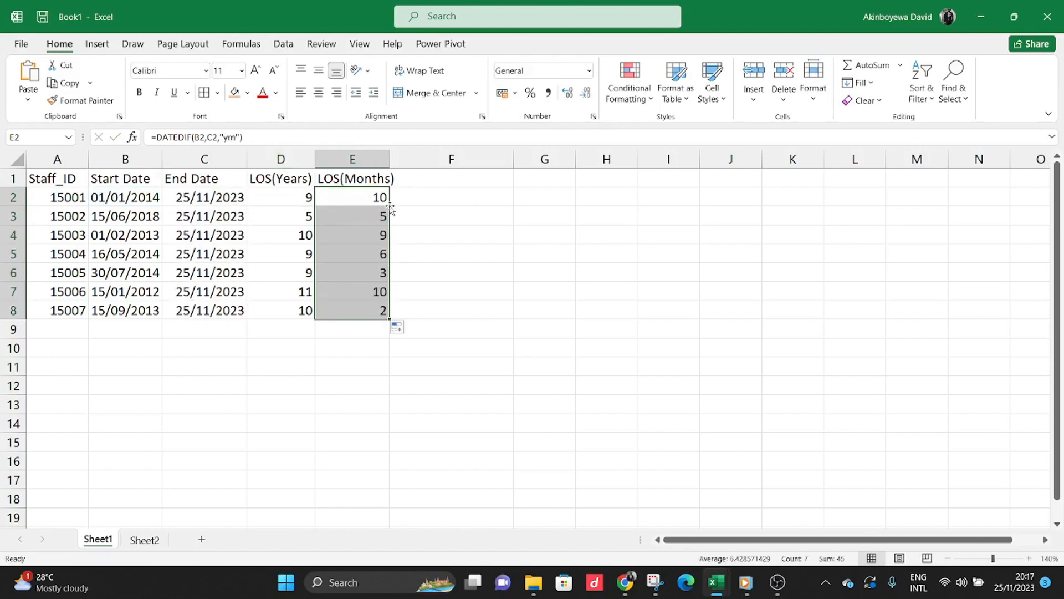
drag(294, 198, 371, 304)
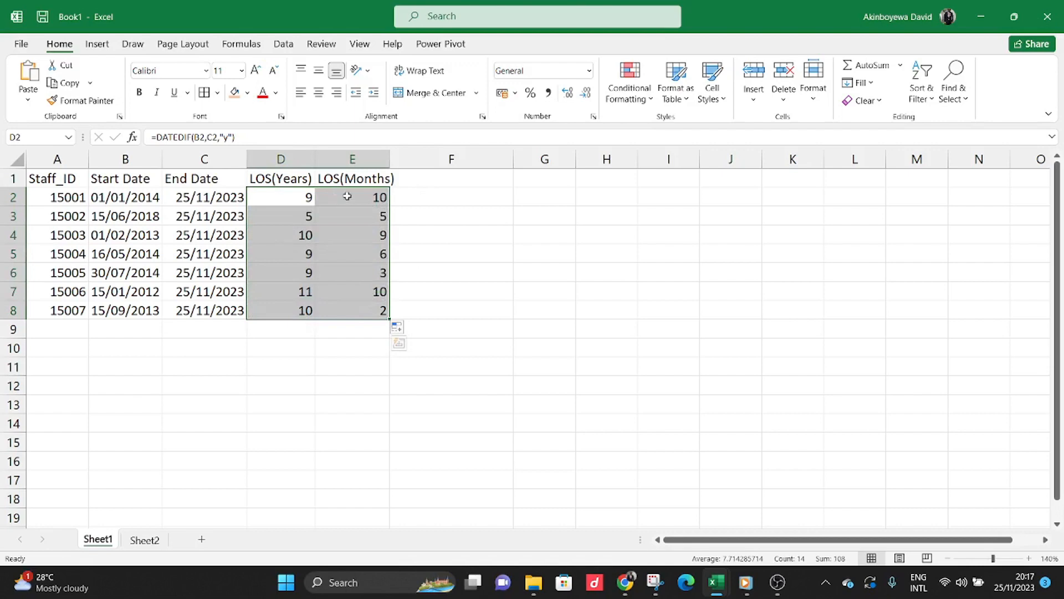
Add the column header LOS in cell F1.
click(419, 174)
text(LOS)
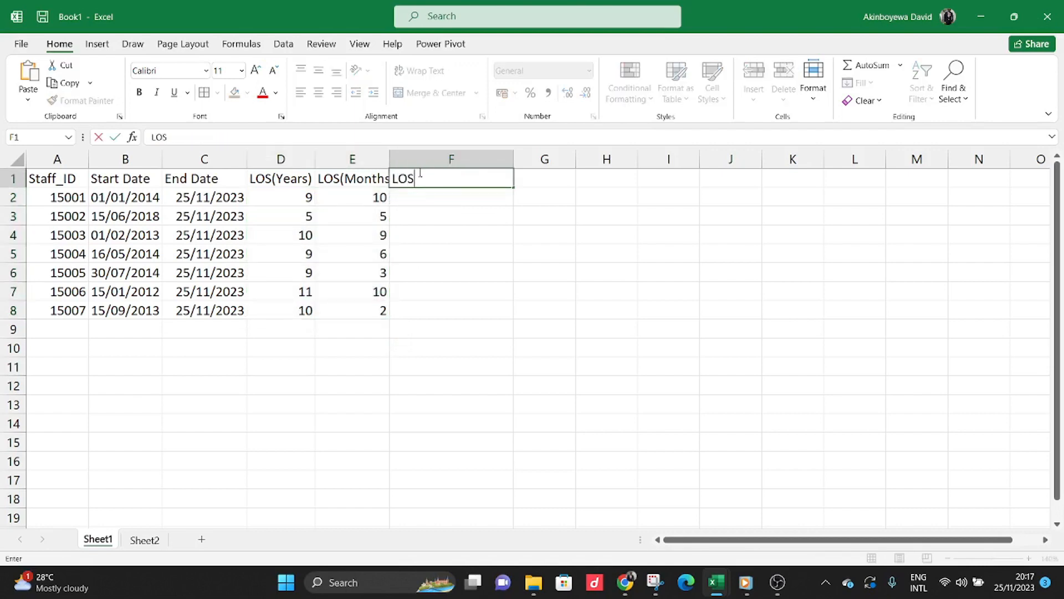
click(438, 200)
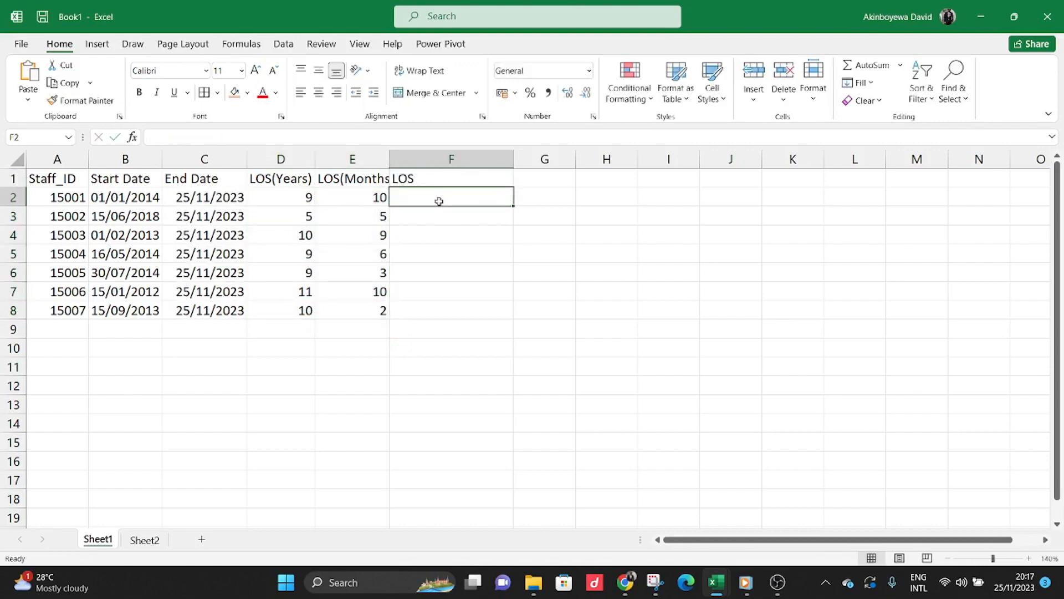
Start a CONCATENATE formula in F2 that joins the years value in D2 with the text "Years".
text(=)
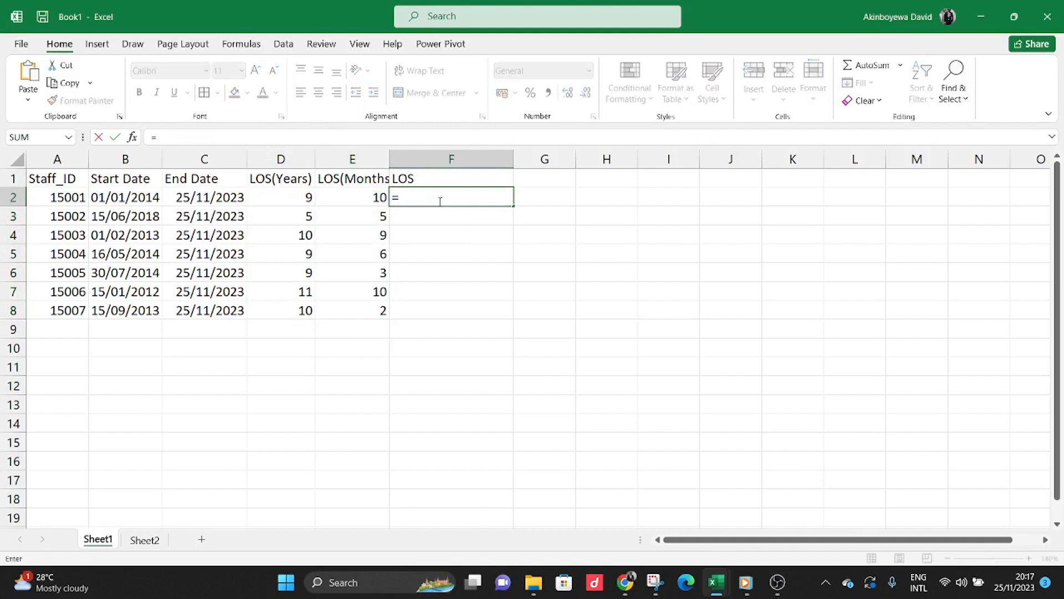
text(CONA)
key(BackSpace)
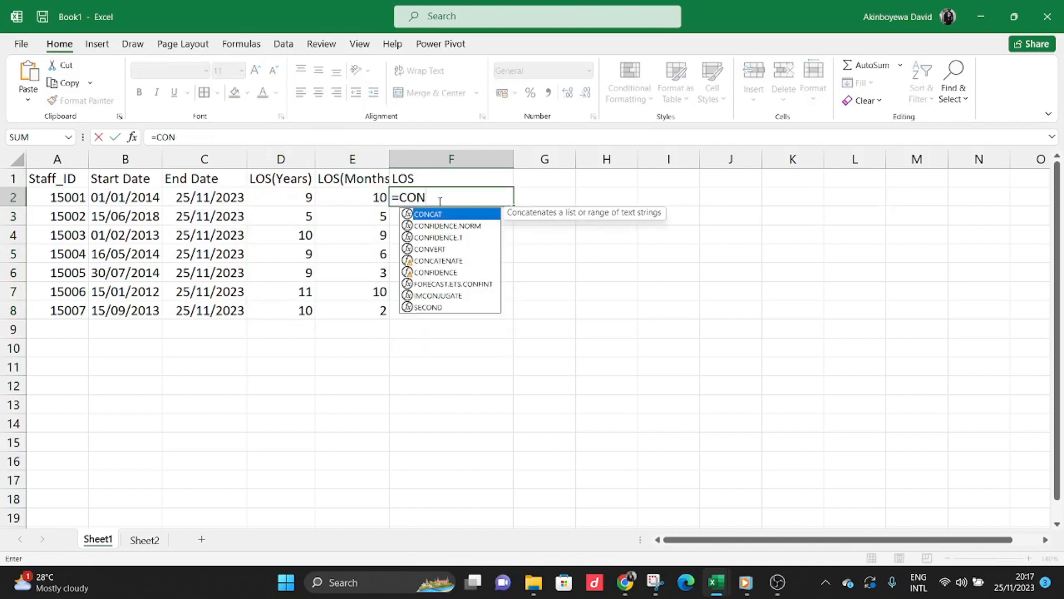
double_click(438, 260)
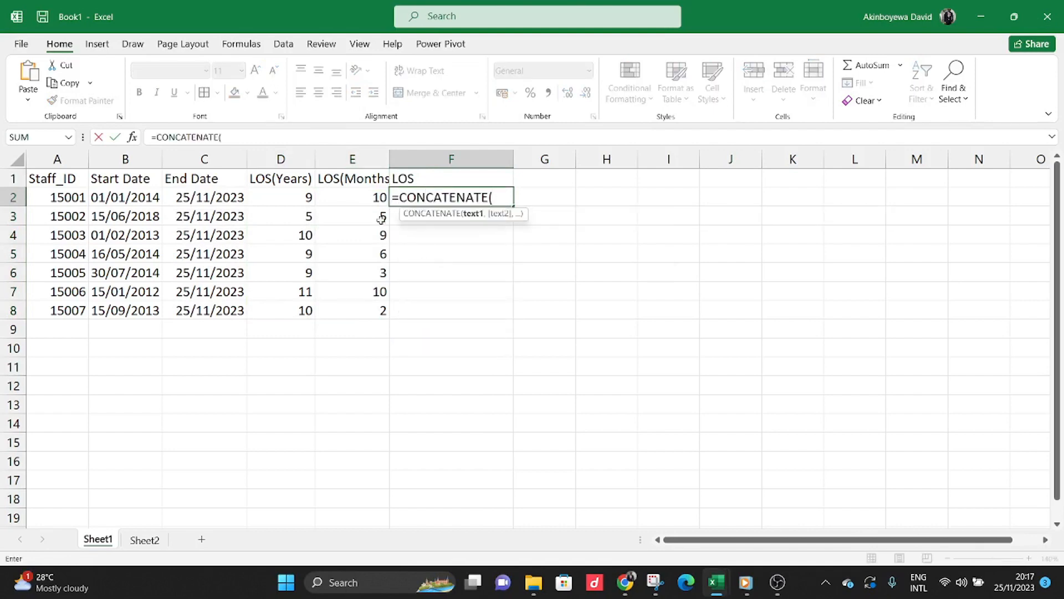
click(301, 196)
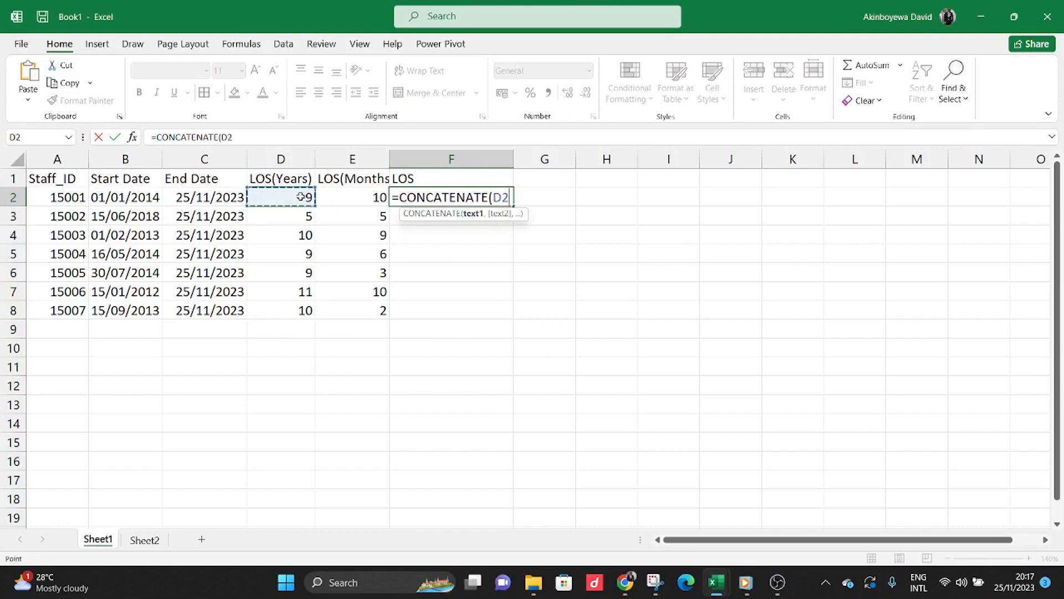
text($)
key(BackSpace)
text(&)
click(243, 135)
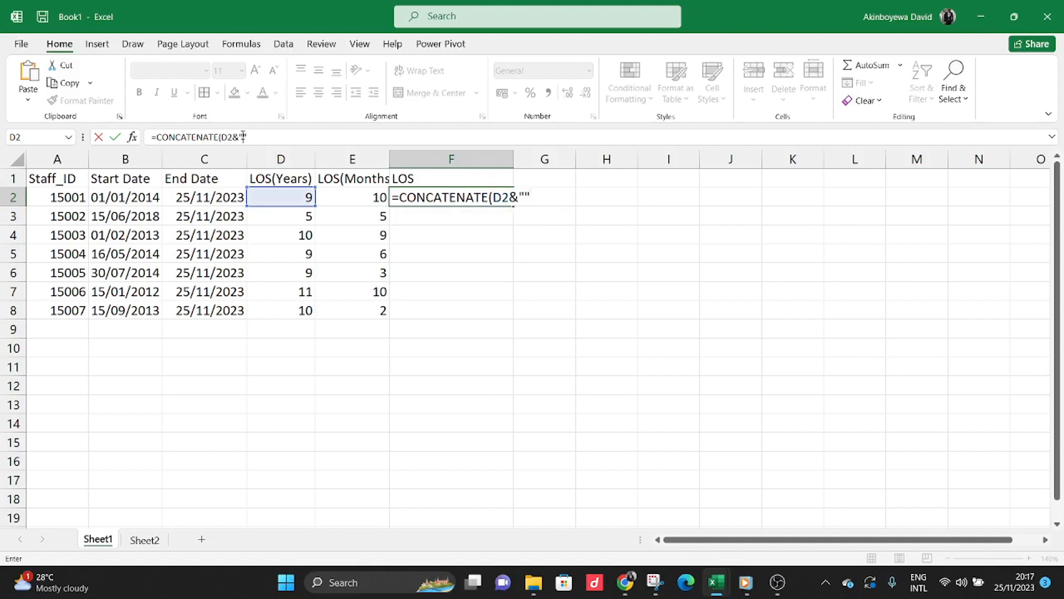
text(Years")
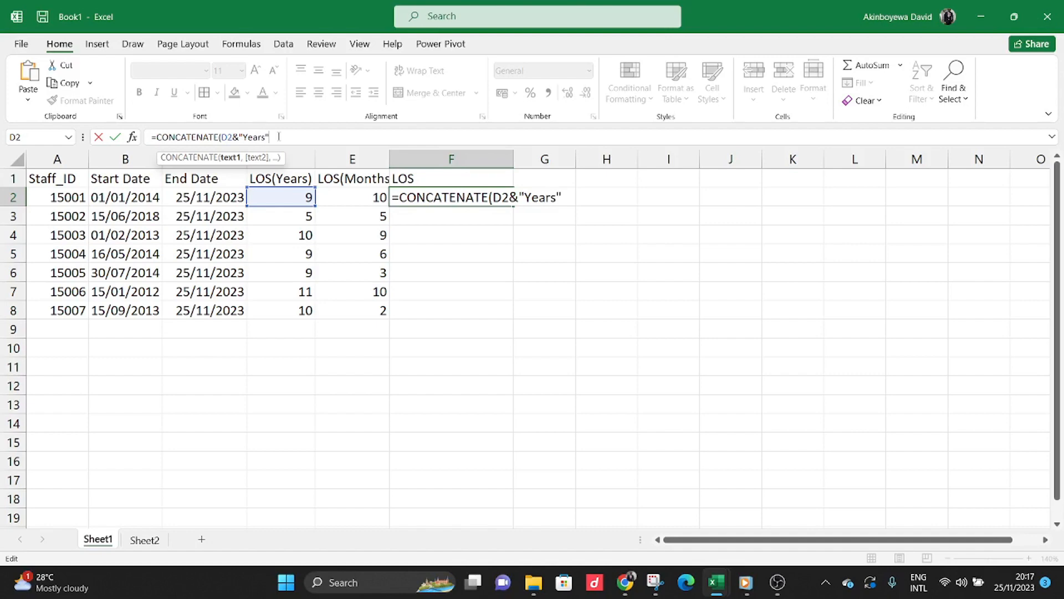
text(&)
Complete the F2 formula as =CONCATENATE(D2&"Years"&E2&"Months") and fill it down to F8.
click(367, 201)
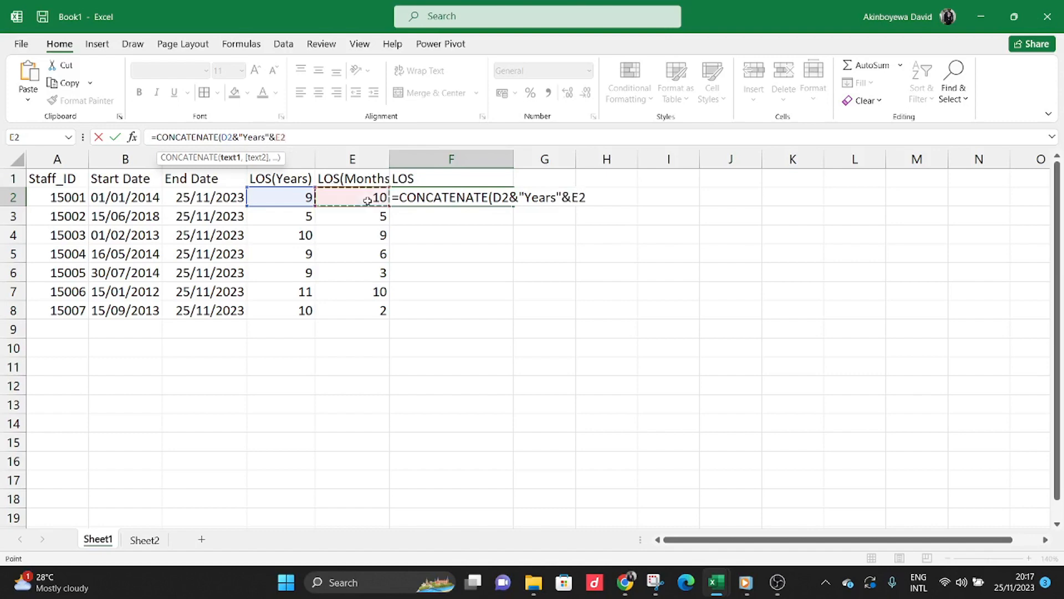
click(318, 139)
text(&)
text("&E2&"MOnths)
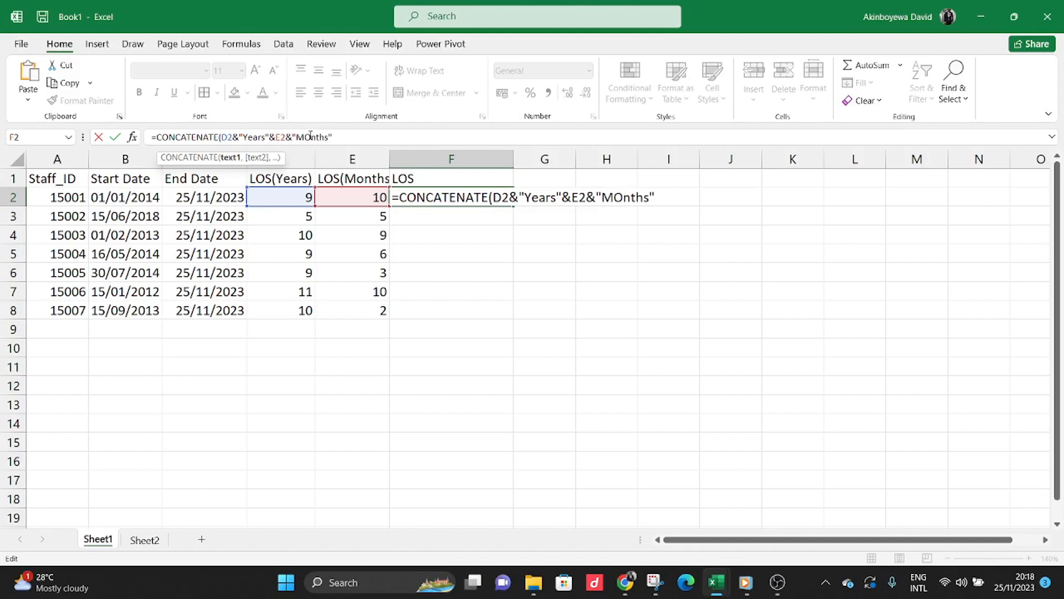
key(BackSpace)
text(o)
text())
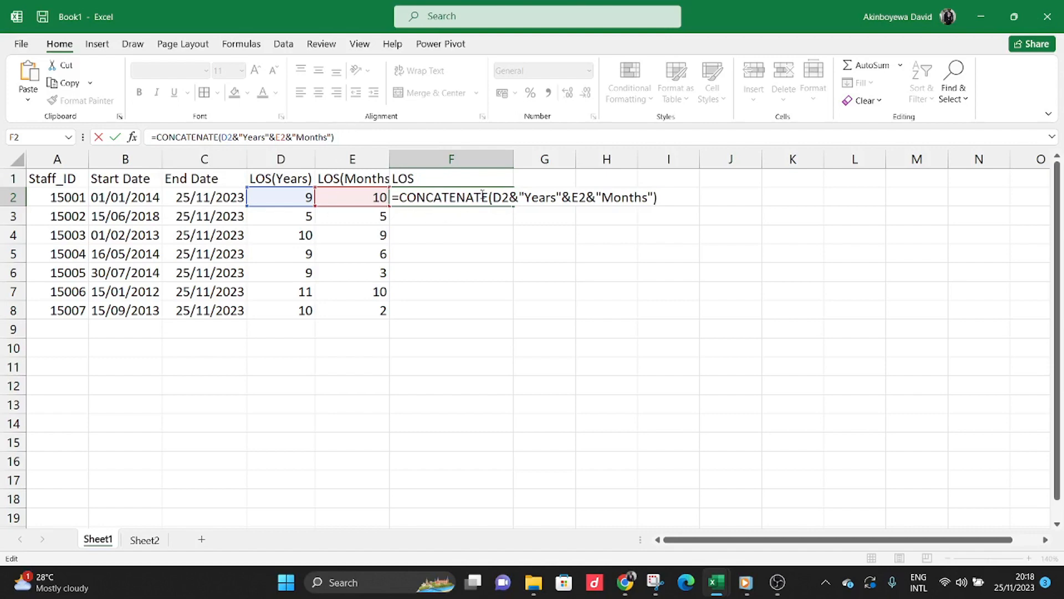
key(Return)
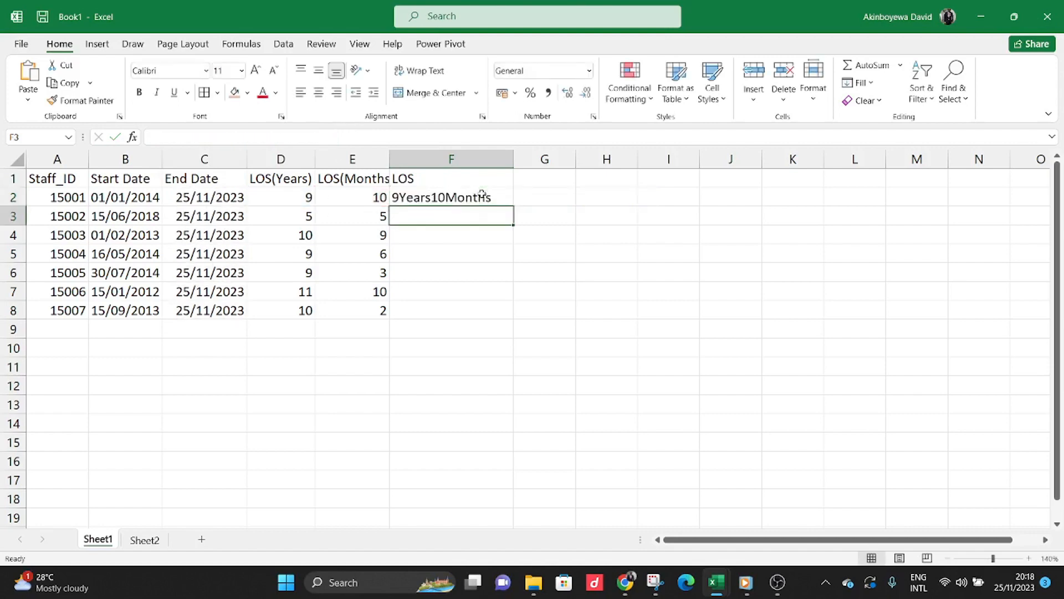
click(404, 198)
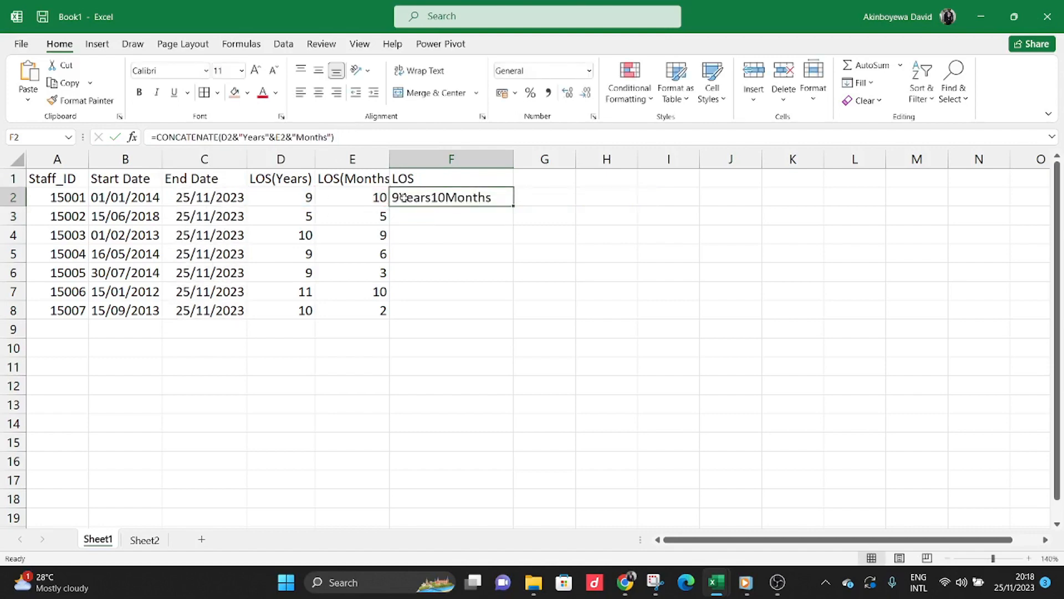
double_click(515, 206)
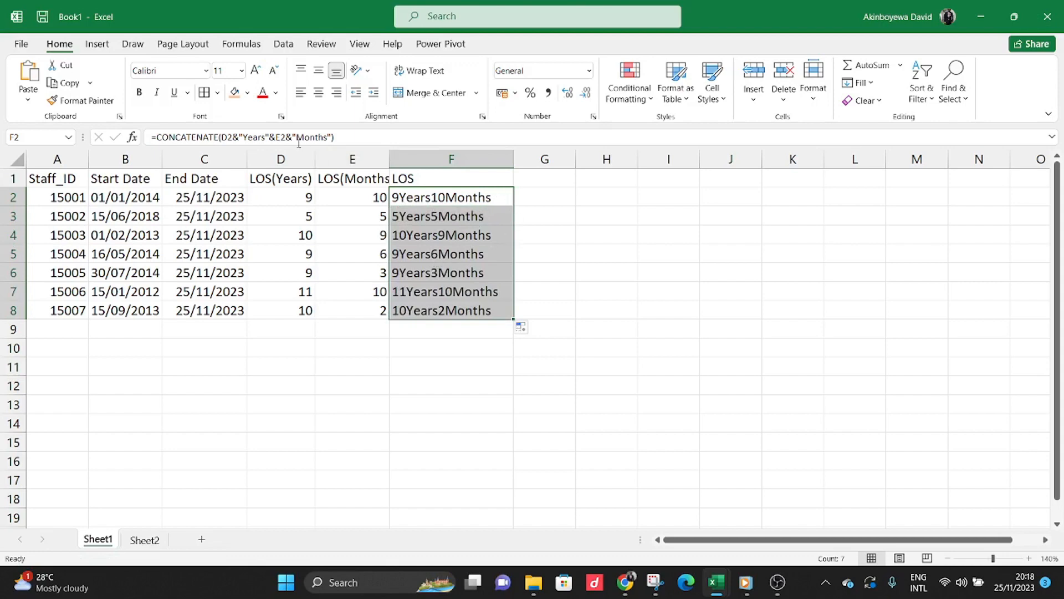
Add spaces around the unit words so F2 reads =CONCATENATE(D2&" Years "&E2&" Months"), and refill it down to F8.
click(429, 197)
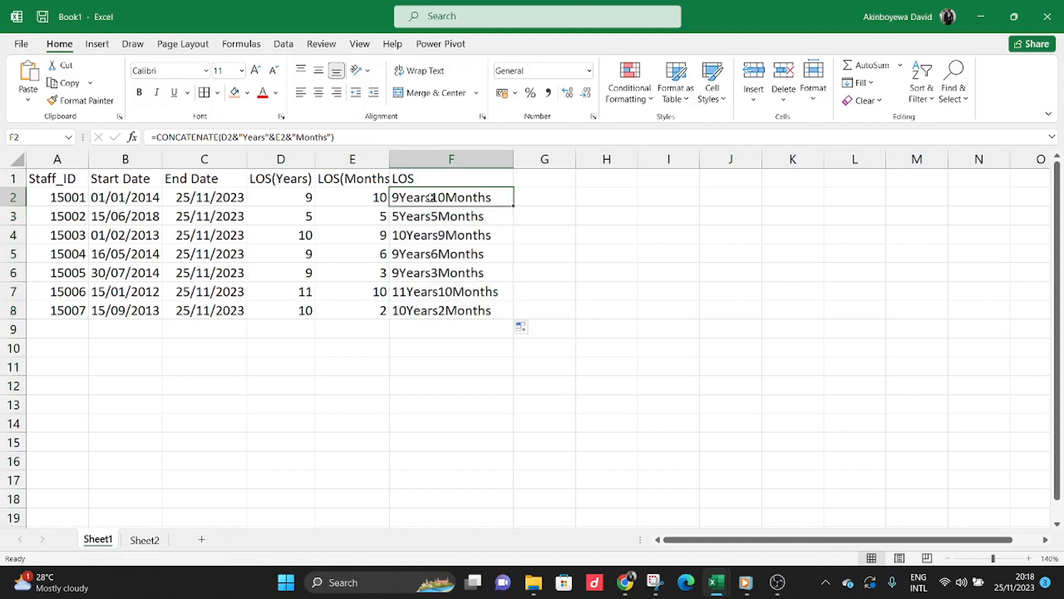
click(244, 137)
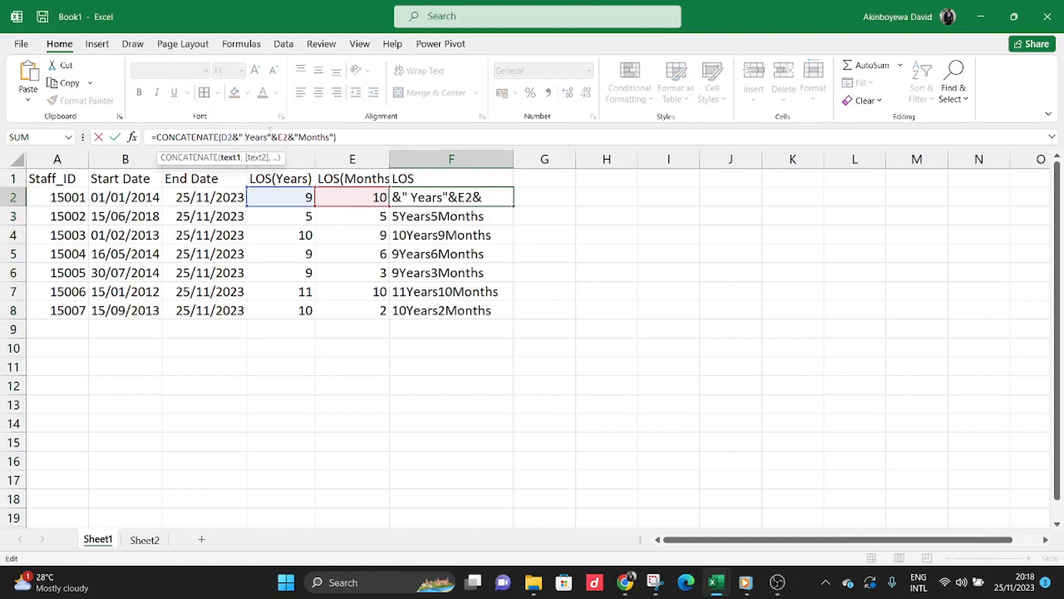
click(300, 137)
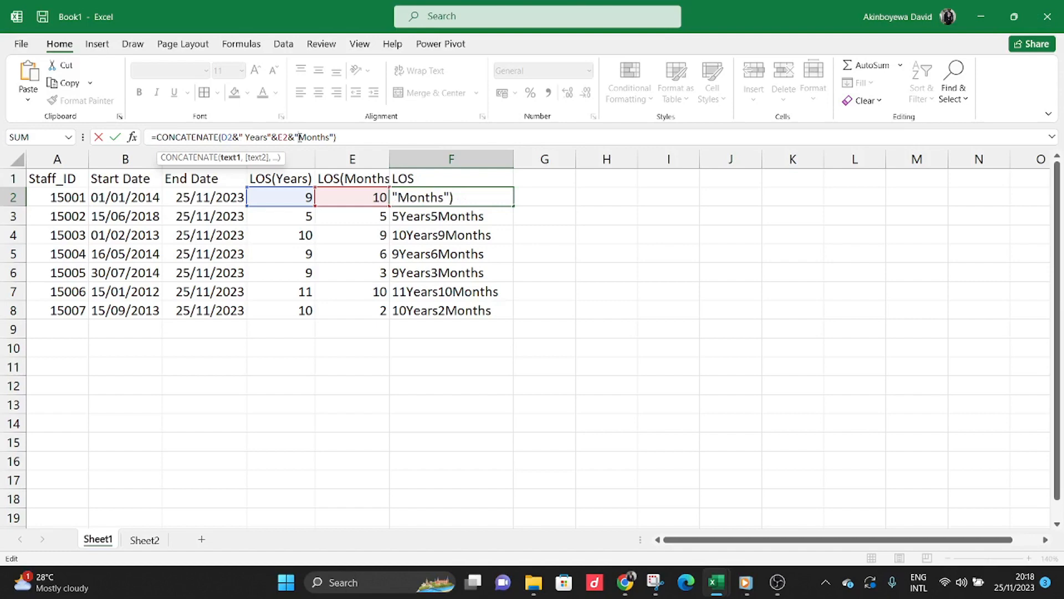
click(266, 138)
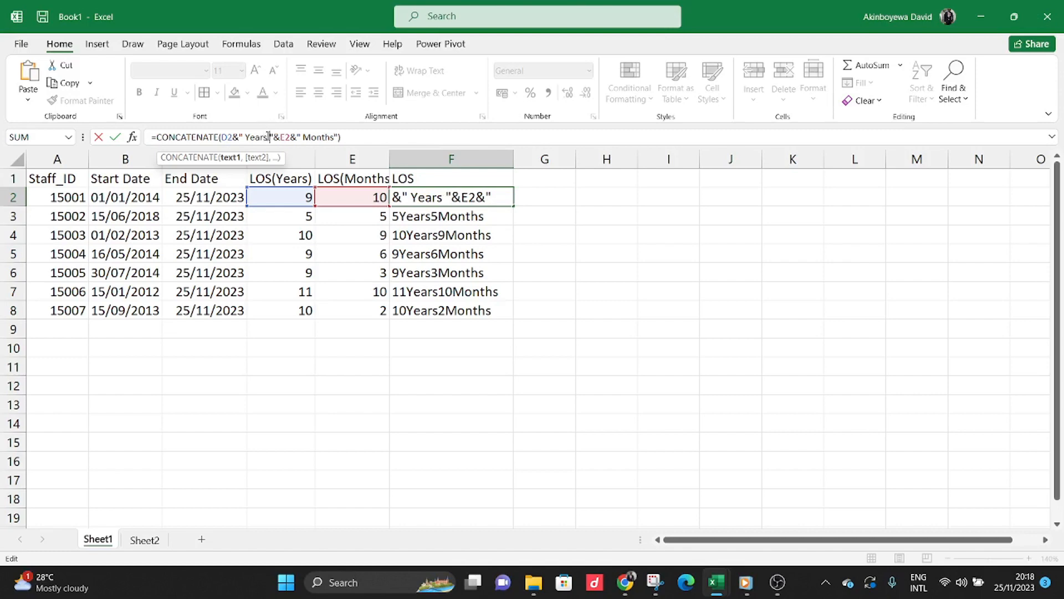
key(Return)
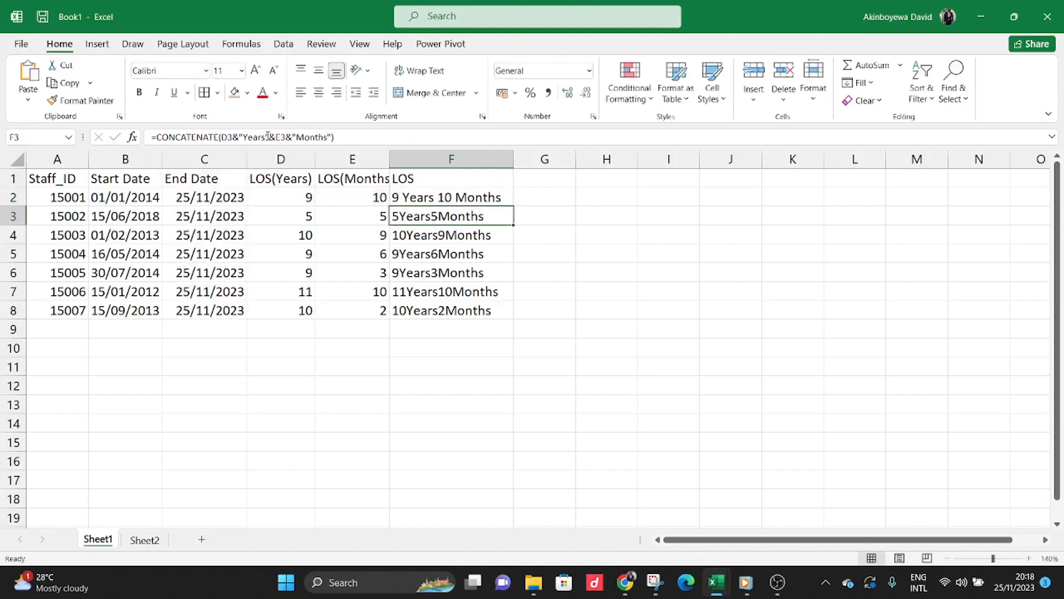
click(482, 197)
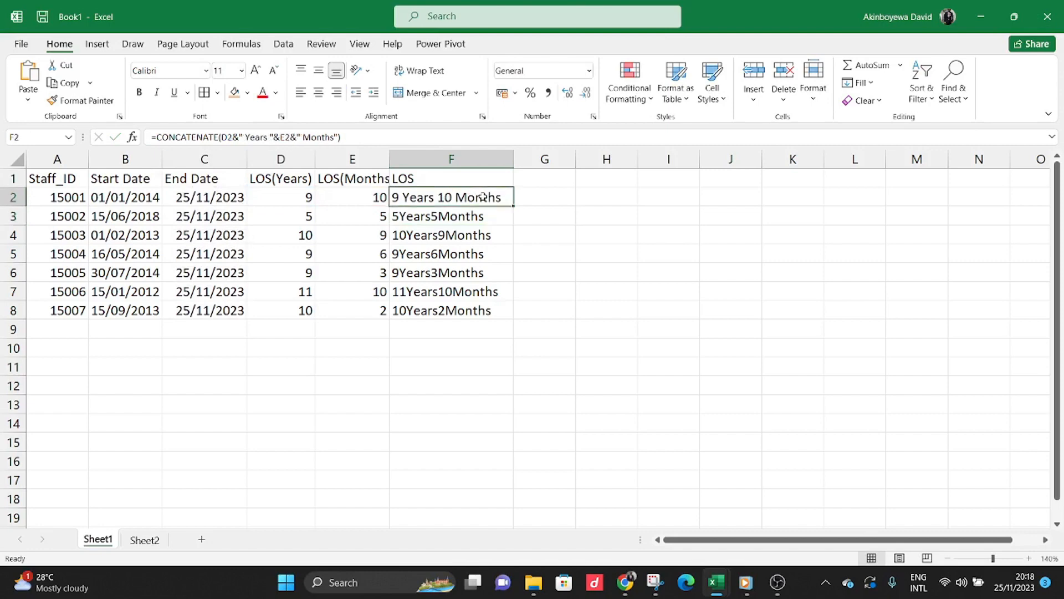
double_click(517, 206)
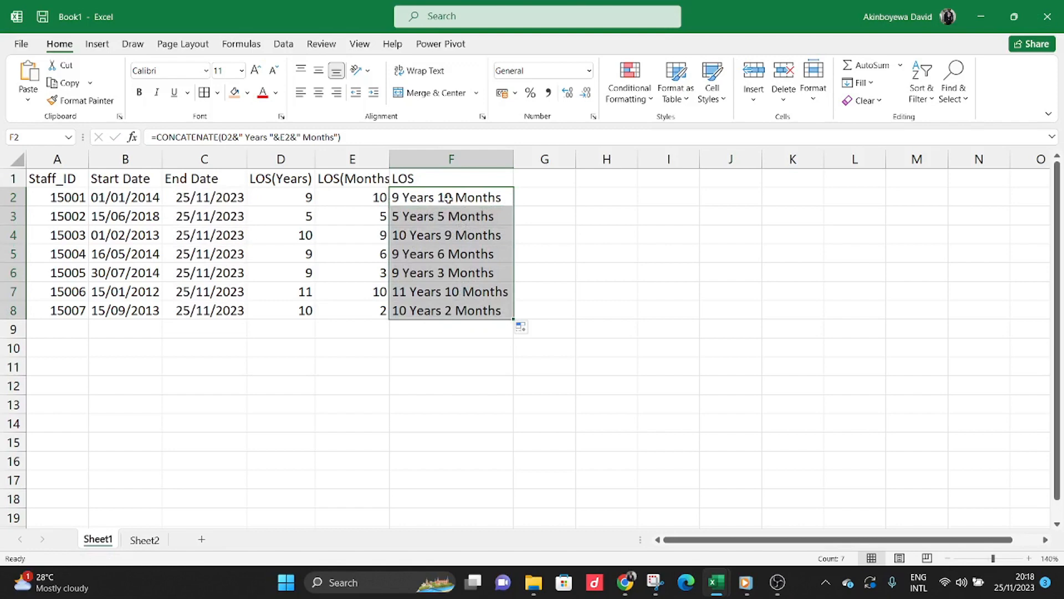
Replace the LOS formulas in F2:F8 with their values by copying the range and pasting it over itself as values.
click(306, 196)
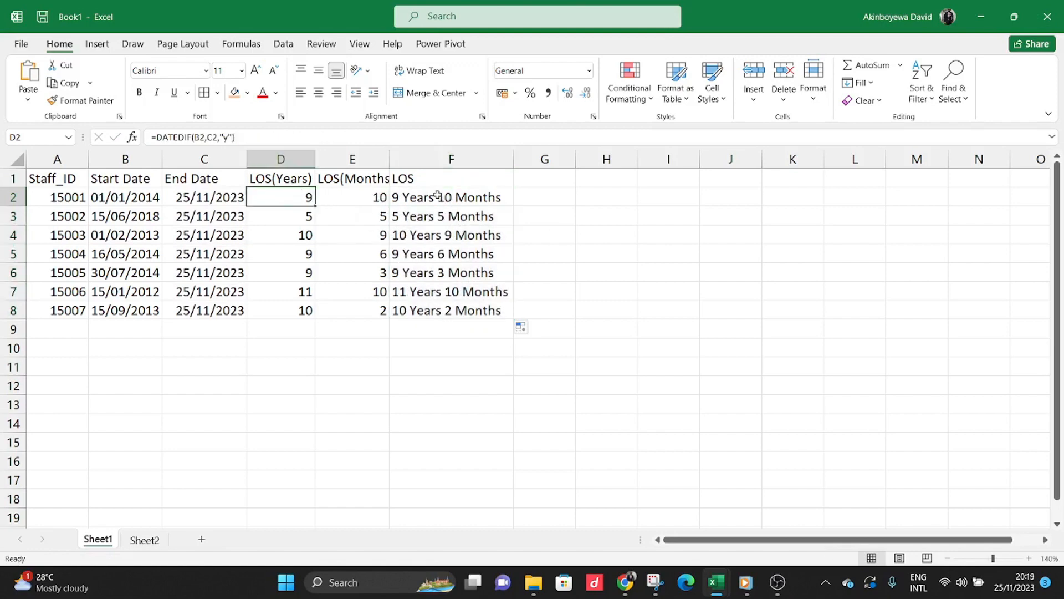
drag(438, 195, 446, 310)
key(ctrl+c)
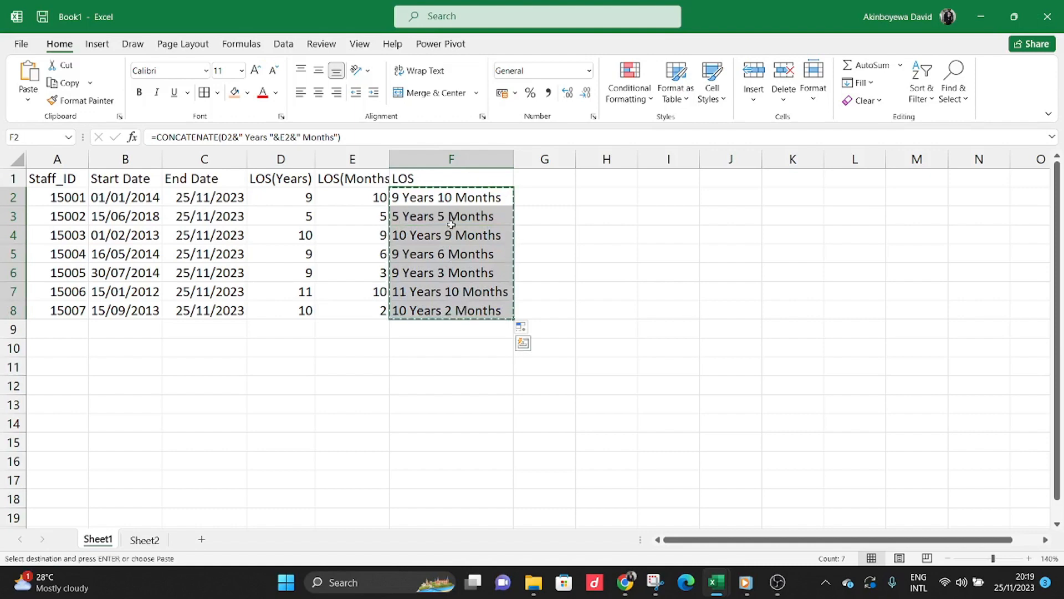
right_click(417, 201)
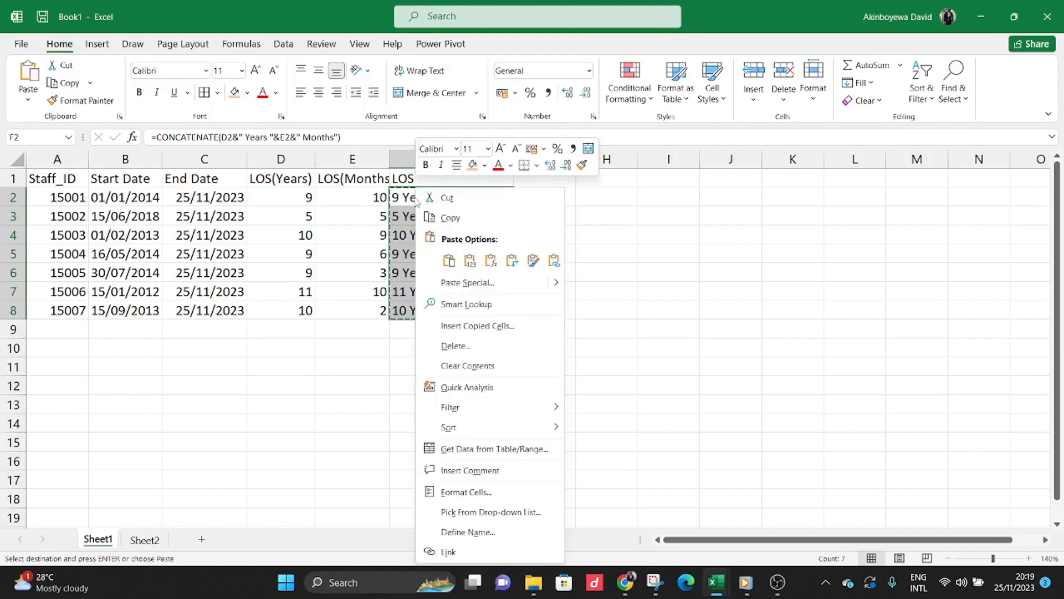
click(470, 260)
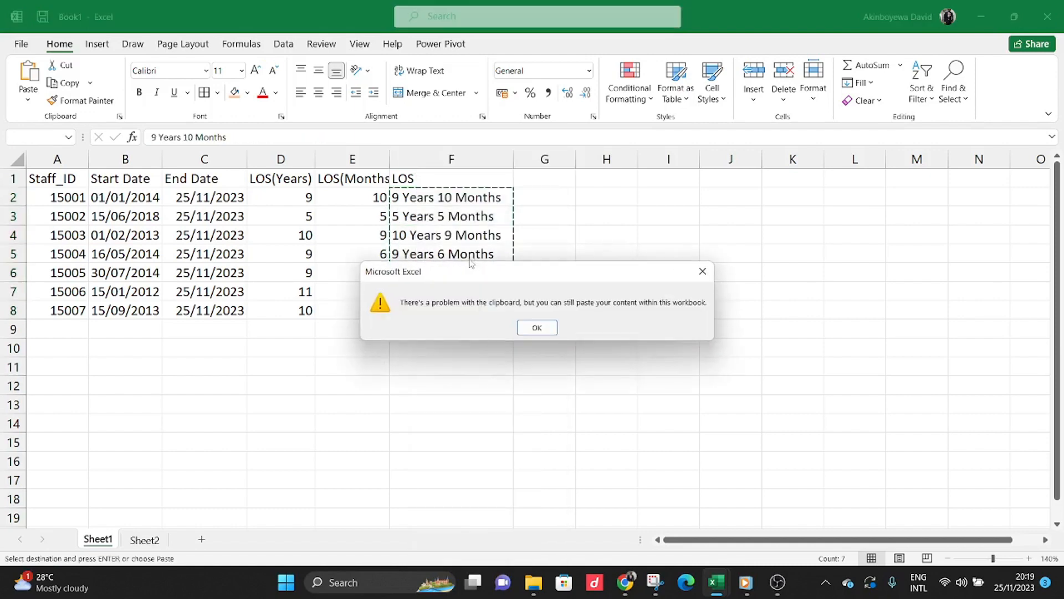
click(537, 327)
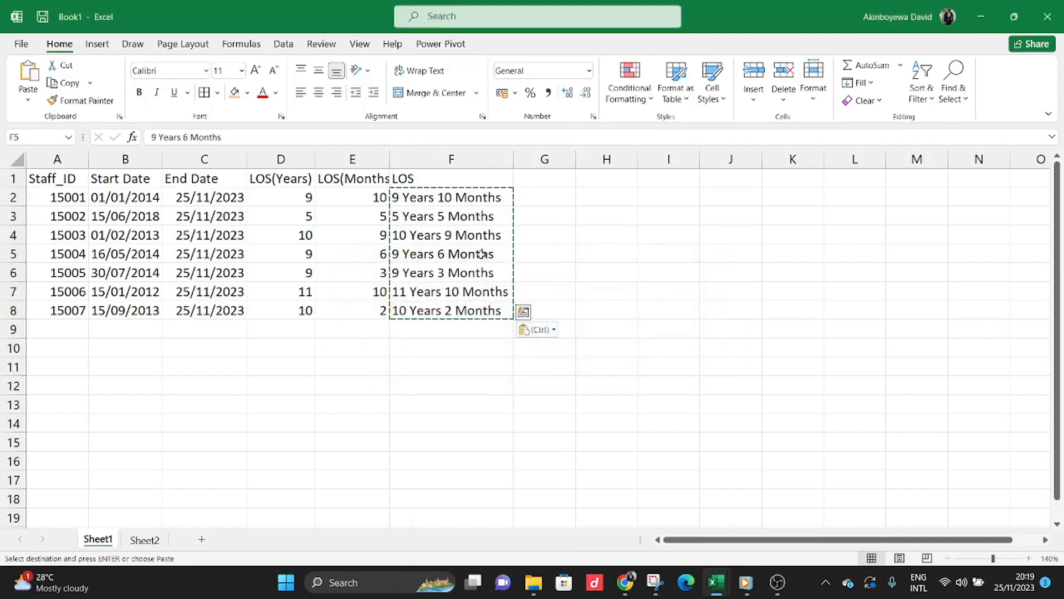
Clear the copy marquee and check that LOS cells F2 and F5 hold plain text instead of formulas.
click(462, 197)
key(Escape)
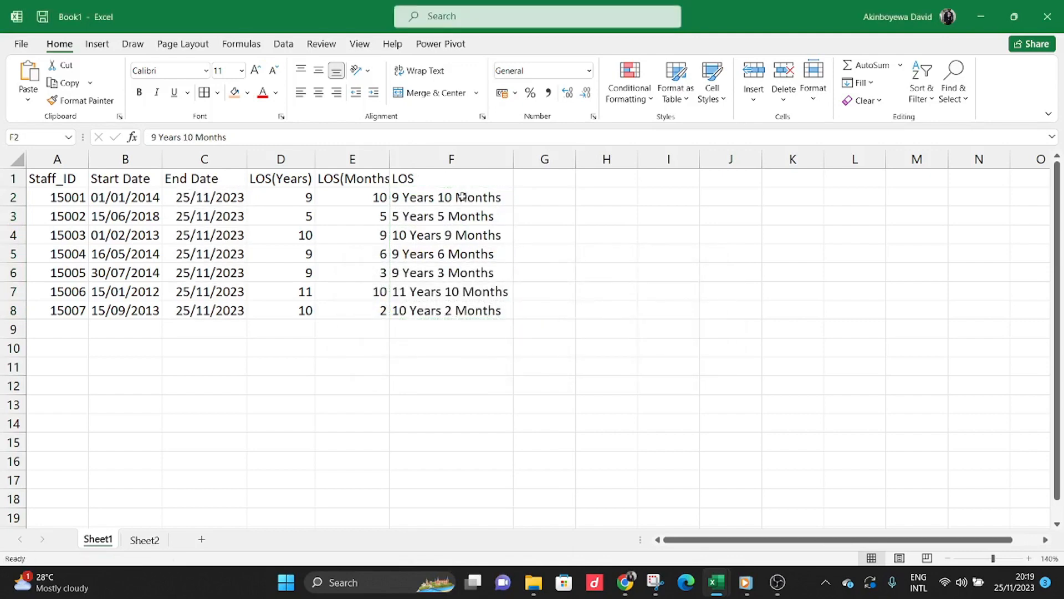
click(463, 249)
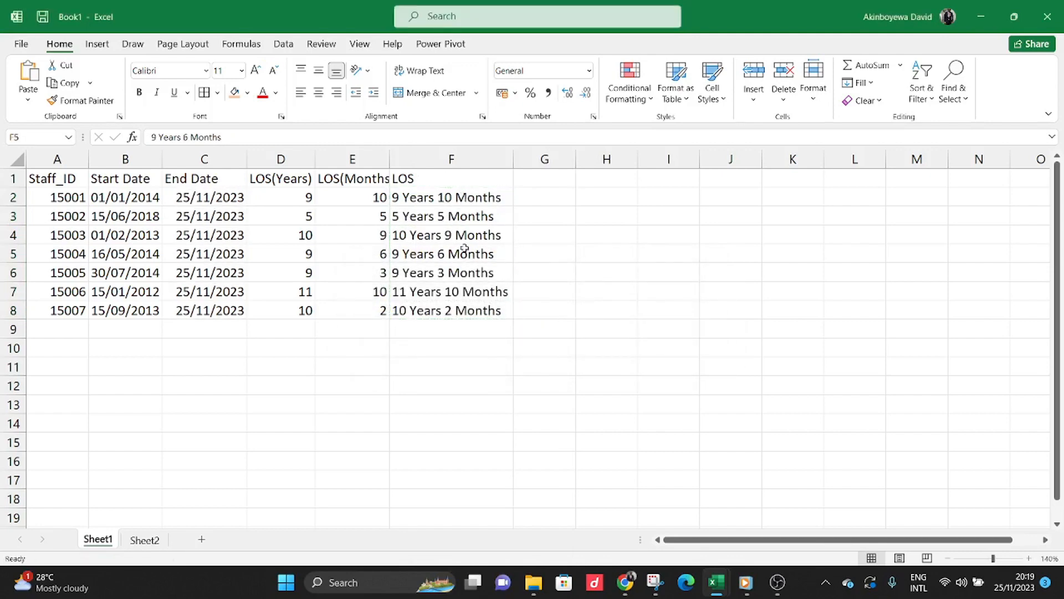
Delete the helper columns LOS(Months) and LOS(Years), keeping only the combined LOS column beside End Date.
click(282, 159)
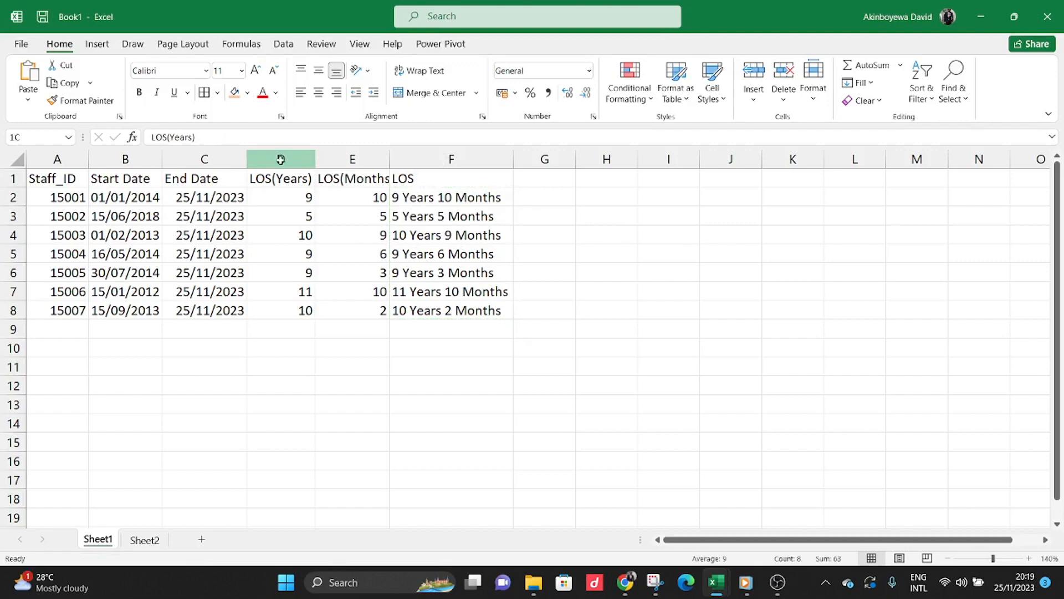
click(306, 249)
click(343, 209)
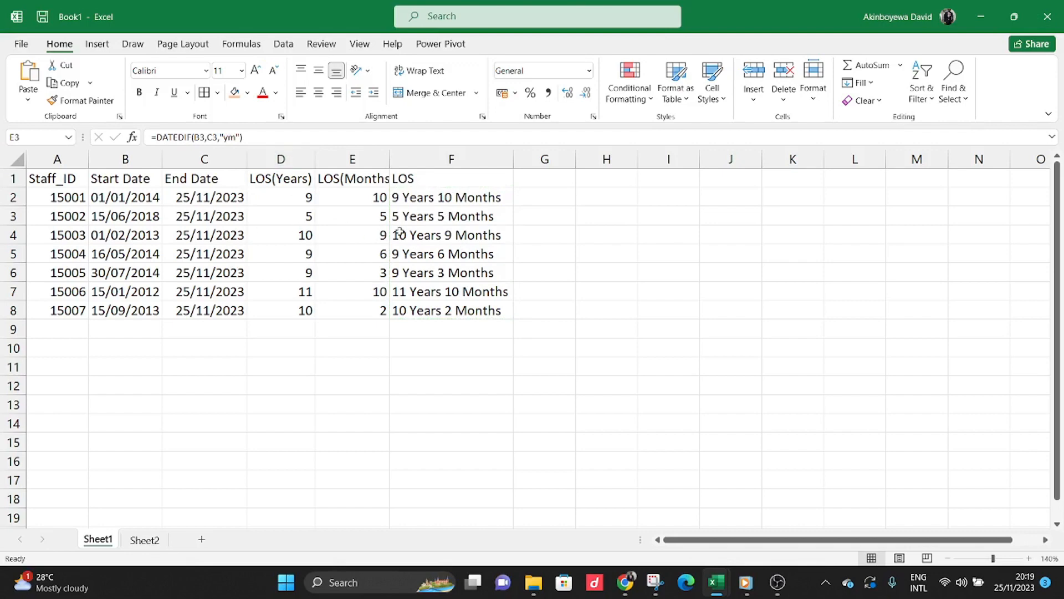
click(355, 158)
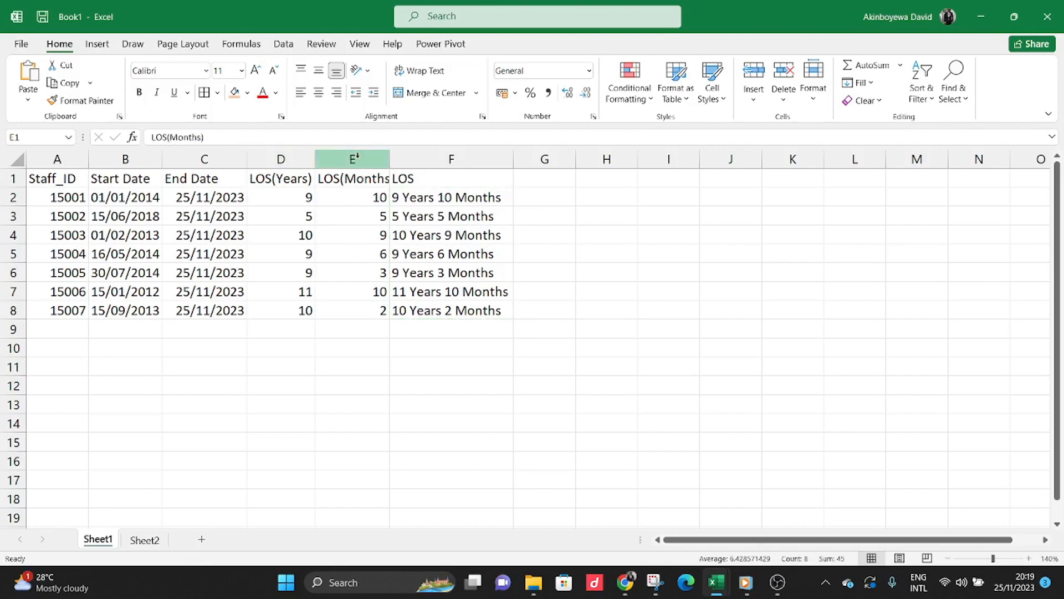
right_click(356, 157)
click(414, 293)
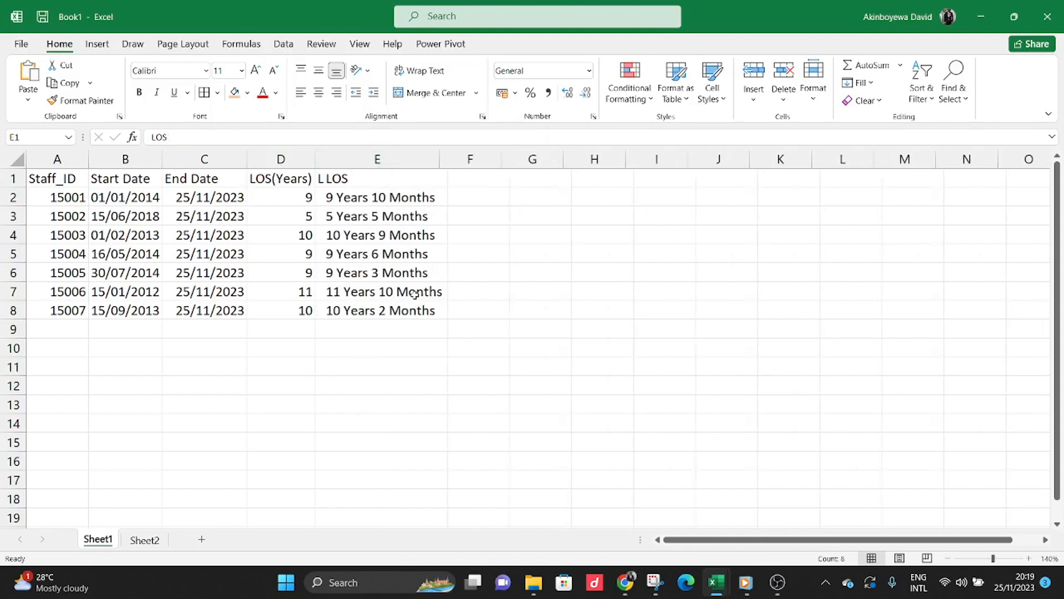
right_click(278, 160)
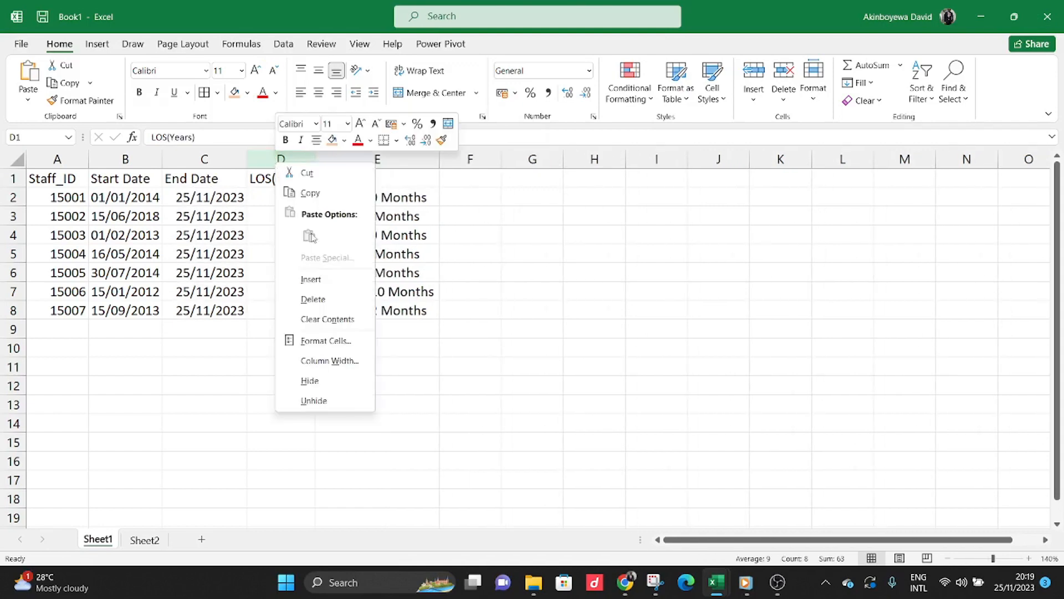
click(327, 299)
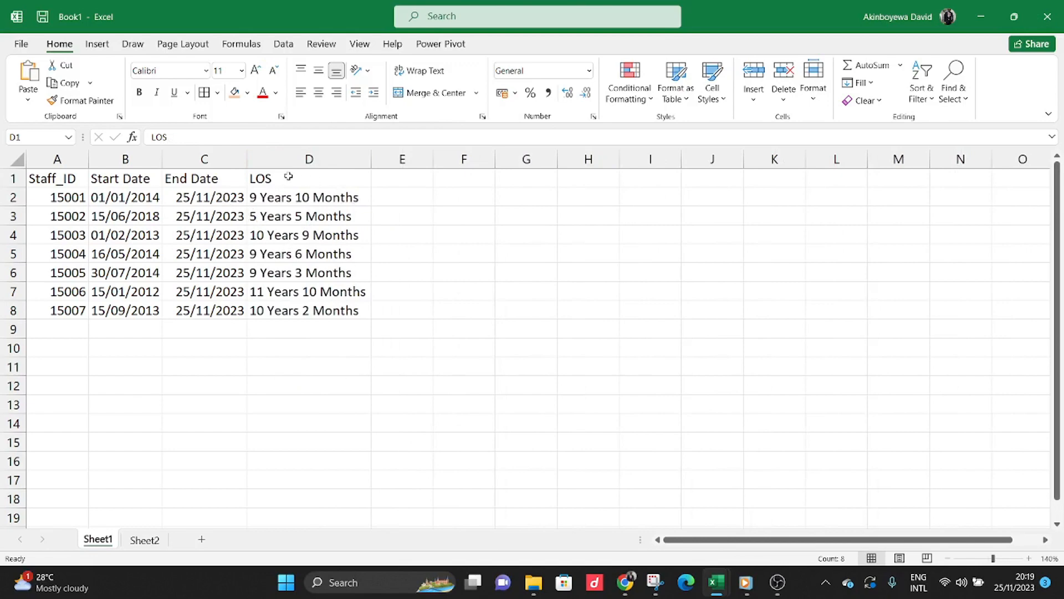
click(143, 177)
click(194, 178)
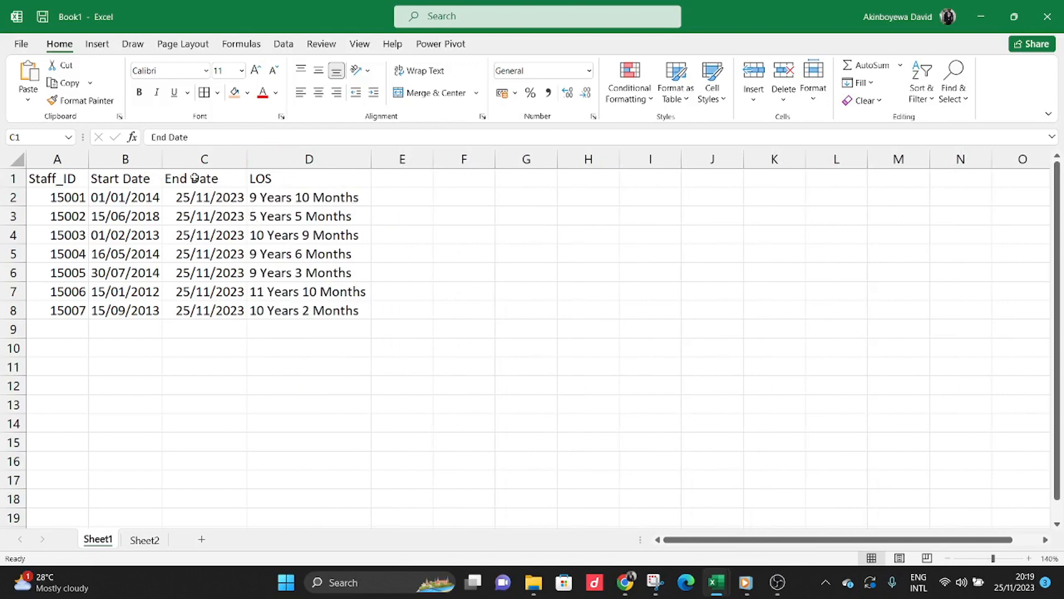